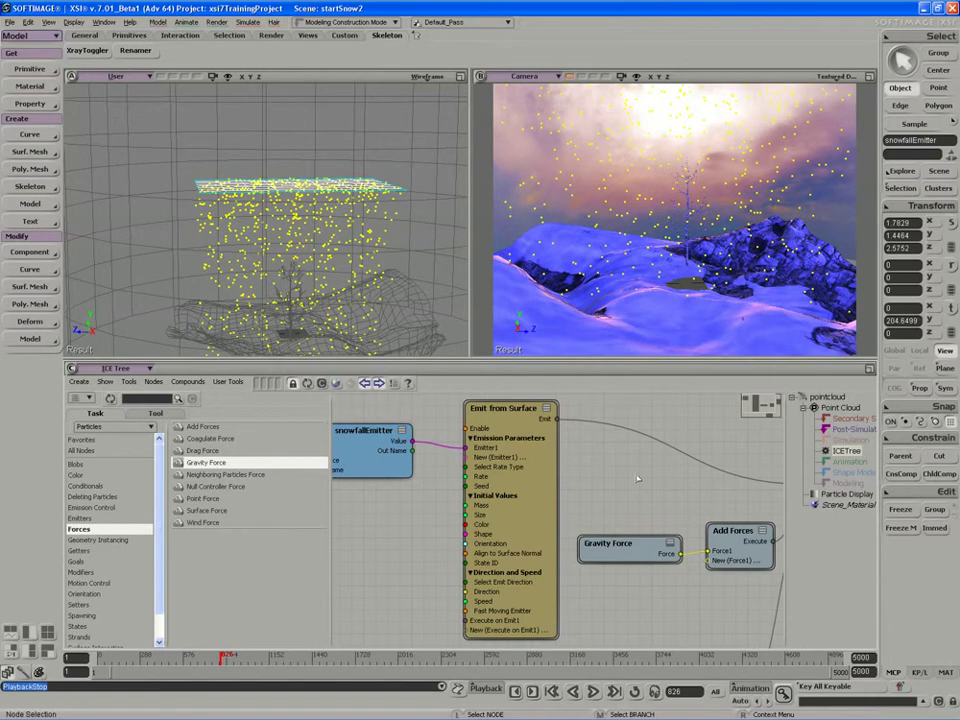
Step: Examine from above and below how the snow particles behave at the ground in the camera view
{"action": "key", "text": "z"}
{"action": "left_click", "coordinate": [645, 287]}
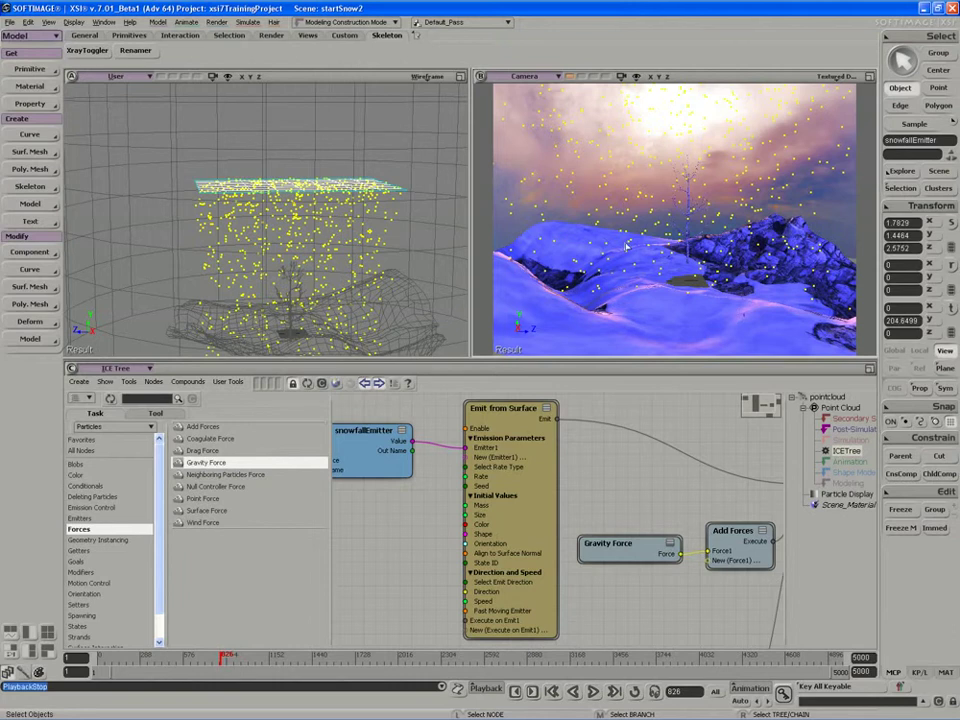
{"action": "key", "text": "z"}
{"action": "left_click_drag", "start_coordinate": [645, 272], "coordinate": [630, 186]}
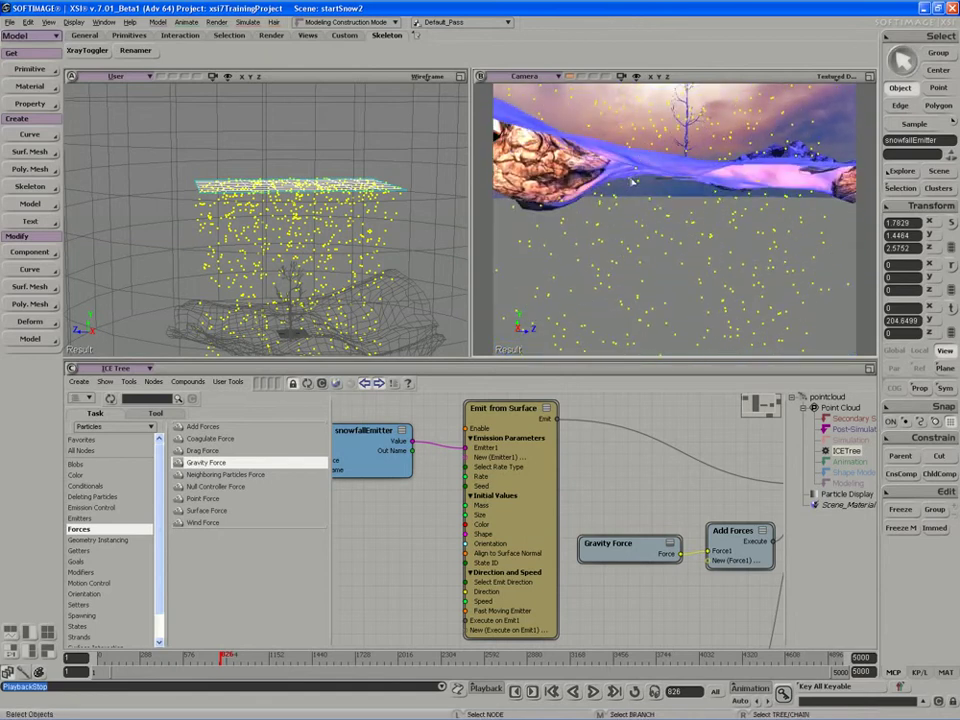
{"action": "key", "text": "s"}
{"action": "left_click_drag", "start_coordinate": [638, 222], "coordinate": [654, 186]}
{"action": "mouse_move", "coordinate": [654, 186]}
{"action": "right_mouse_down"}
{"action": "mouse_move", "coordinate": [659, 155]}
{"action": "mouse_move", "coordinate": [645, 191]}
{"action": "right_mouse_up"}
{"action": "left_click_drag", "start_coordinate": [645, 191], "coordinate": [625, 82]}
{"action": "left_click_drag", "start_coordinate": [642, 268], "coordinate": [724, 235]}
Step: Add a Test Collision With Surface node to the ICE tree and place it below the Emit from Surface node
{"action": "key", "text": "z"}
{"action": "left_click_drag", "start_coordinate": [664, 508], "coordinate": [564, 500]}
{"action": "middle_click_drag", "start_coordinate": [643, 546], "coordinate": [625, 602]}
{"action": "key", "text": "z"}
{"action": "left_click_drag", "start_coordinate": [591, 541], "coordinate": [609, 518]}
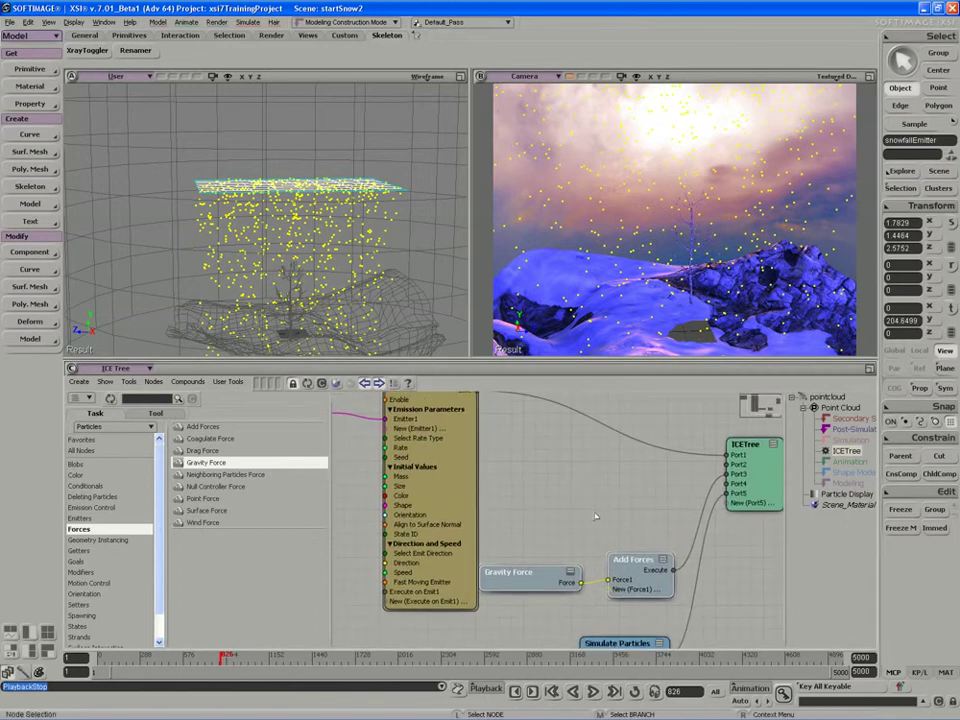
{"action": "left_click", "coordinate": [80, 486]}
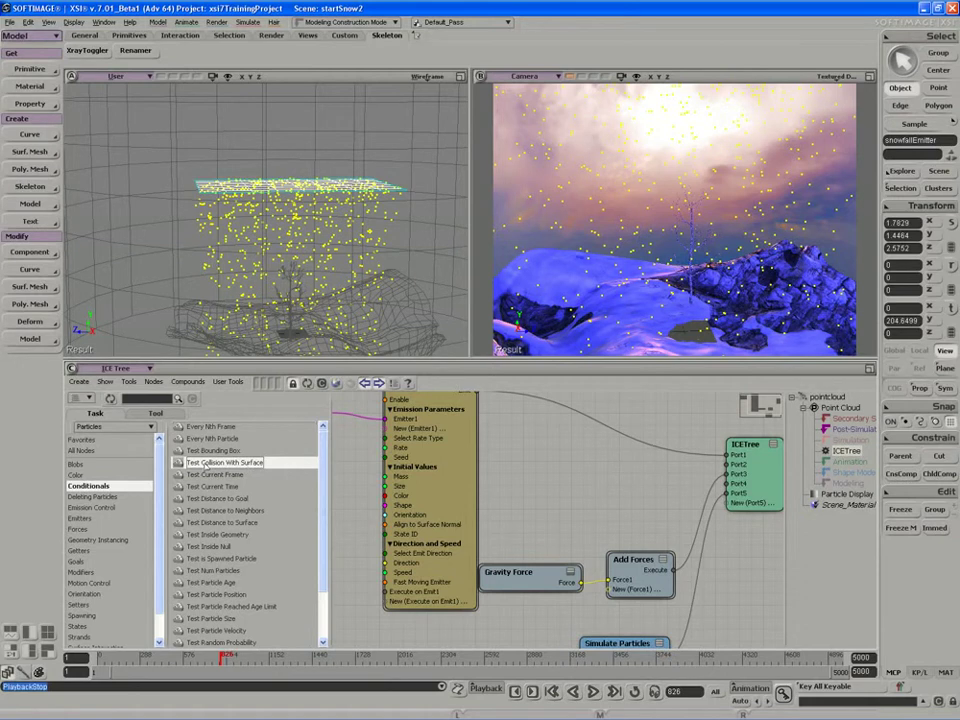
{"action": "left_click_drag", "start_coordinate": [205, 464], "coordinate": [603, 521]}
{"action": "left_click_drag", "start_coordinate": [700, 513], "coordinate": [666, 511]}
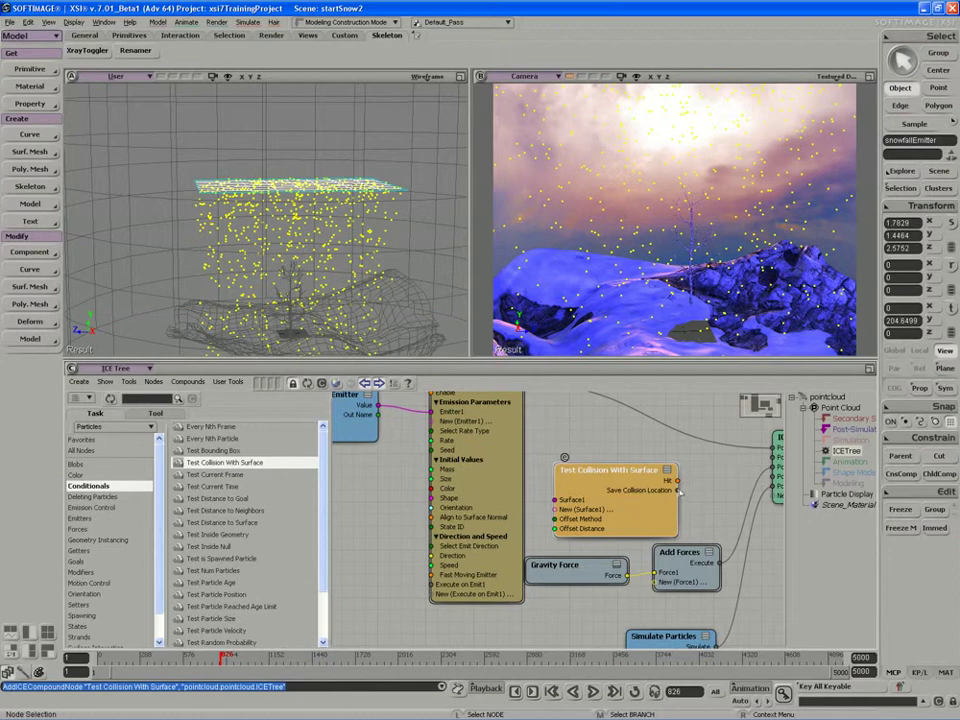
{"action": "left_click_drag", "start_coordinate": [700, 499], "coordinate": [742, 490]}
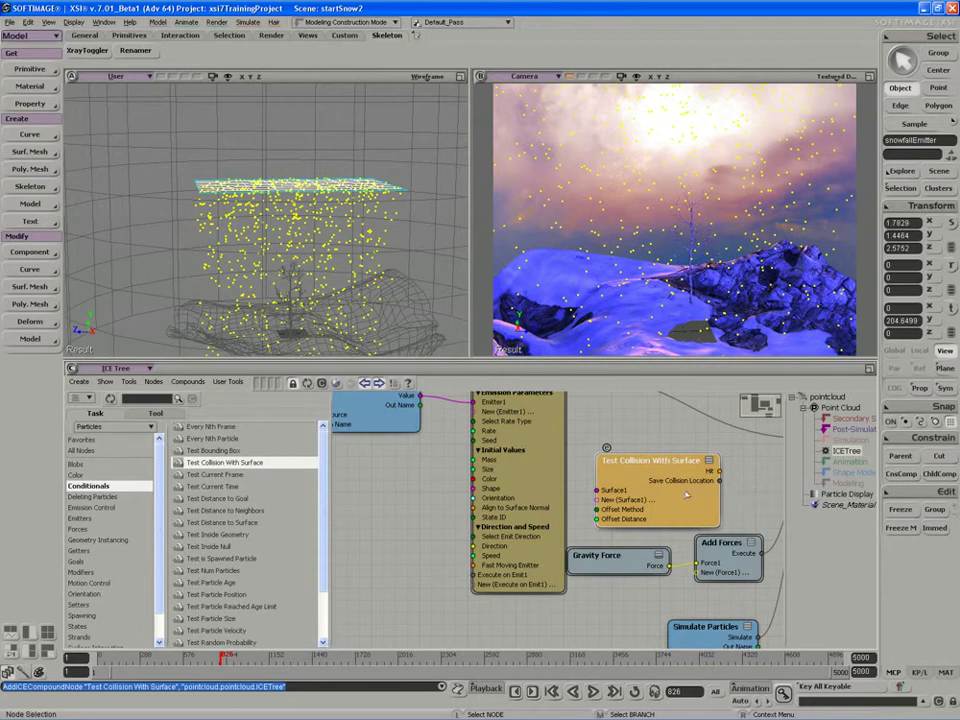
{"action": "left_click_drag", "start_coordinate": [674, 473], "coordinate": [524, 589]}
{"action": "key", "text": "s"}
{"action": "key", "text": "s"}
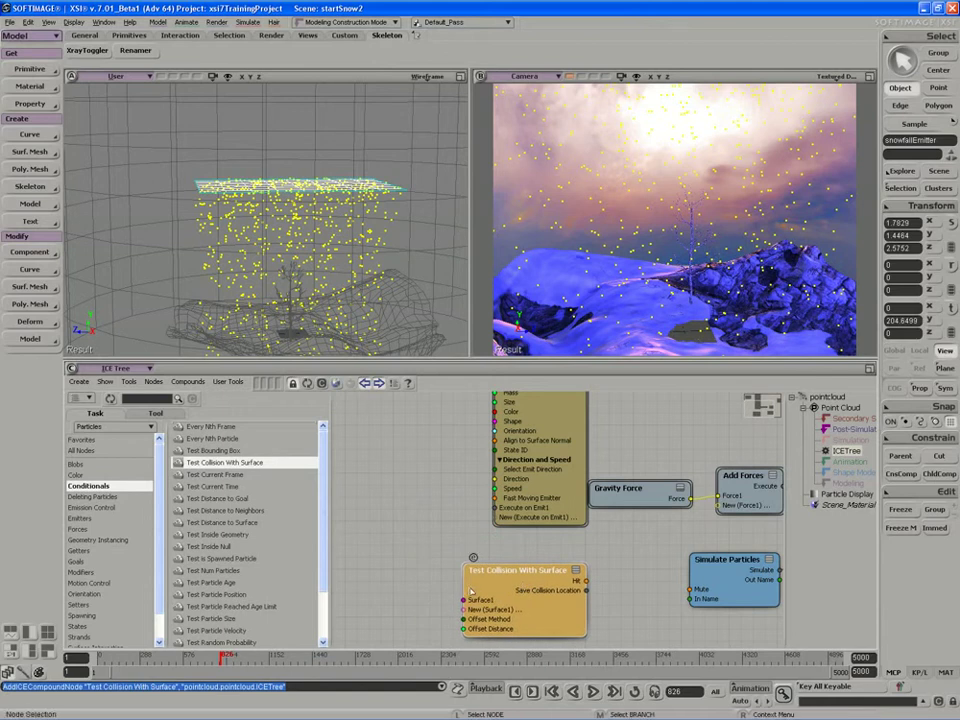
Step: Bring winterEnvironmentModel's ground object into the ICE tree and connect its Value to Surface1 of Test Collision With Surface
{"action": "key", "text": "8"}
{"action": "left_click_drag", "start_coordinate": [113, 366], "coordinate": [227, 111]}
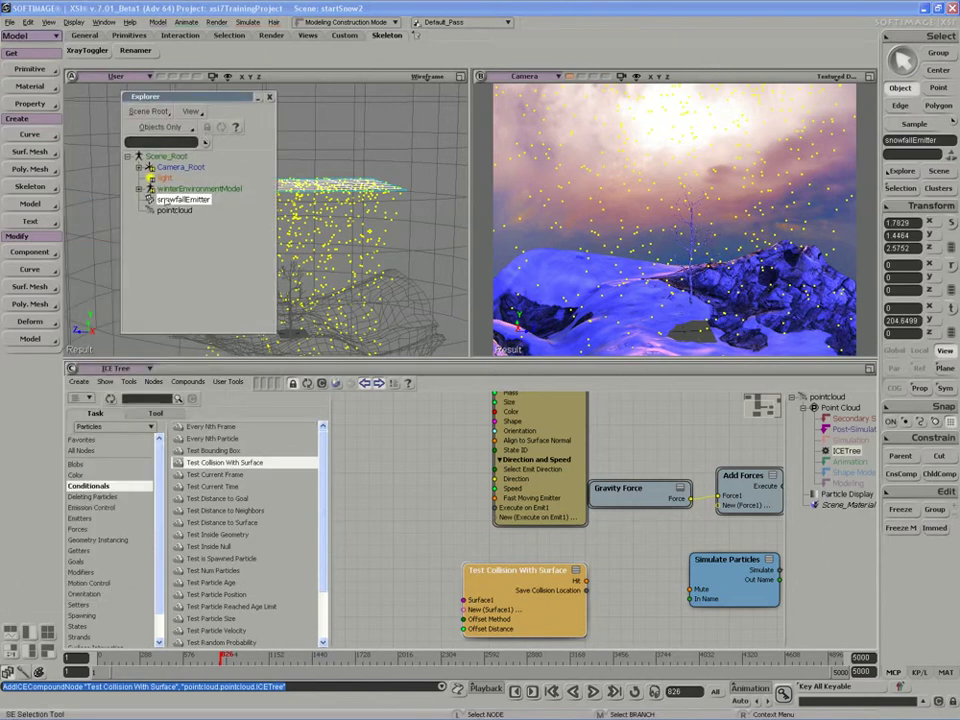
{"action": "left_click", "coordinate": [139, 189]}
{"action": "left_click", "coordinate": [150, 199]}
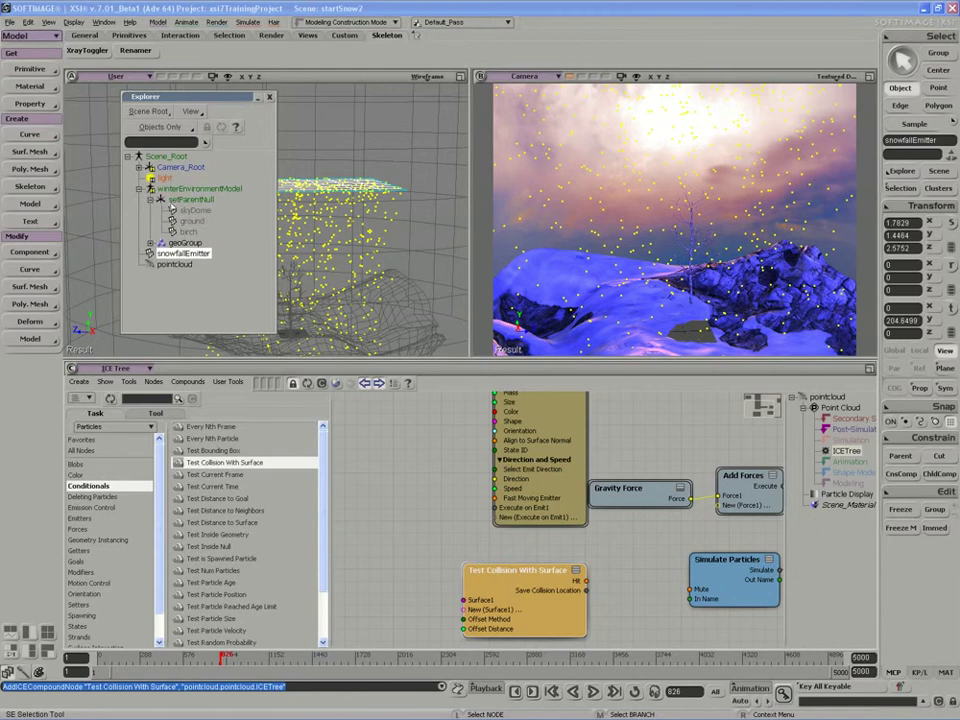
{"action": "left_click", "coordinate": [192, 221]}
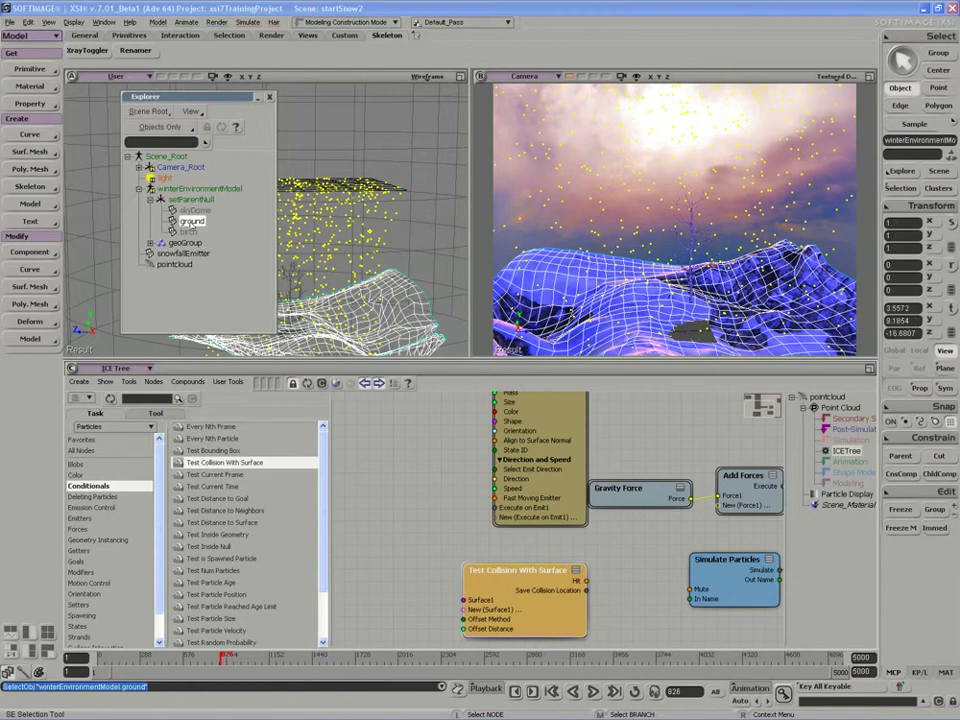
{"action": "left_click_drag", "start_coordinate": [380, 552], "coordinate": [381, 553]}
{"action": "left_click_drag", "start_coordinate": [476, 588], "coordinate": [381, 585]}
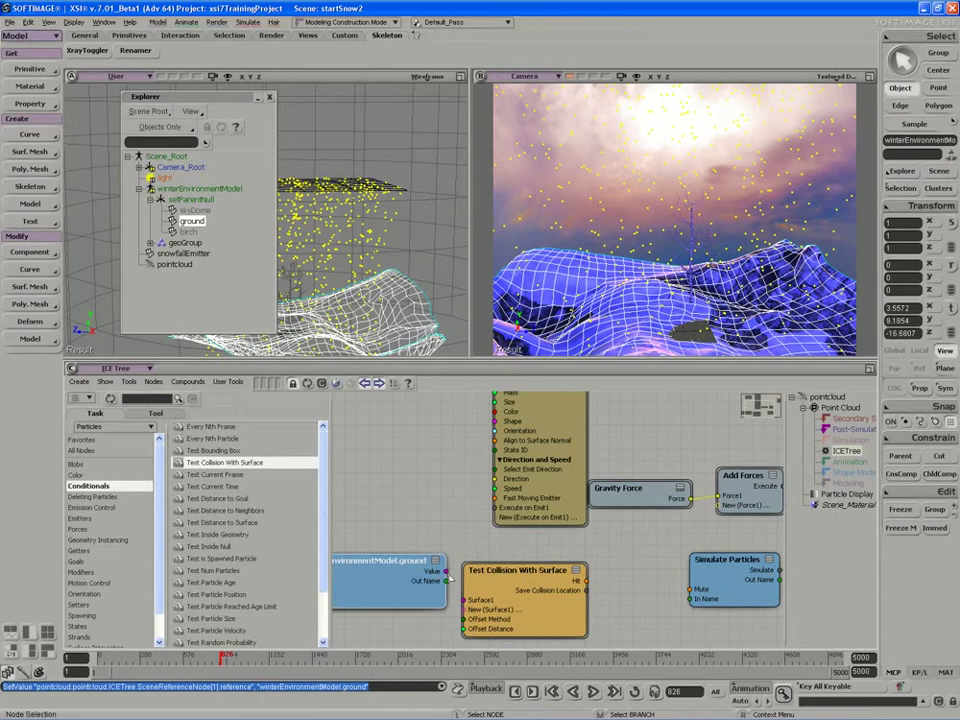
{"action": "left_click_drag", "start_coordinate": [446, 580], "coordinate": [551, 617]}
{"action": "left_click_drag", "start_coordinate": [535, 563], "coordinate": [523, 572]}
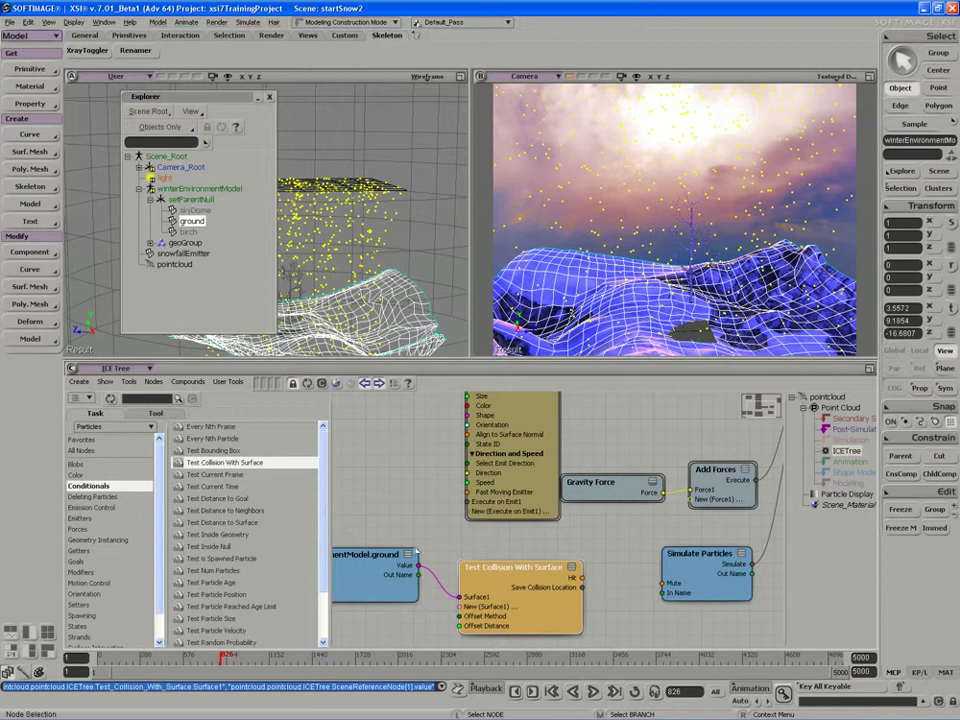
Step: Add a Delete Particle node to the ICE tree and place it beneath the Test Collision With Surface node
{"action": "left_click", "coordinate": [85, 497]}
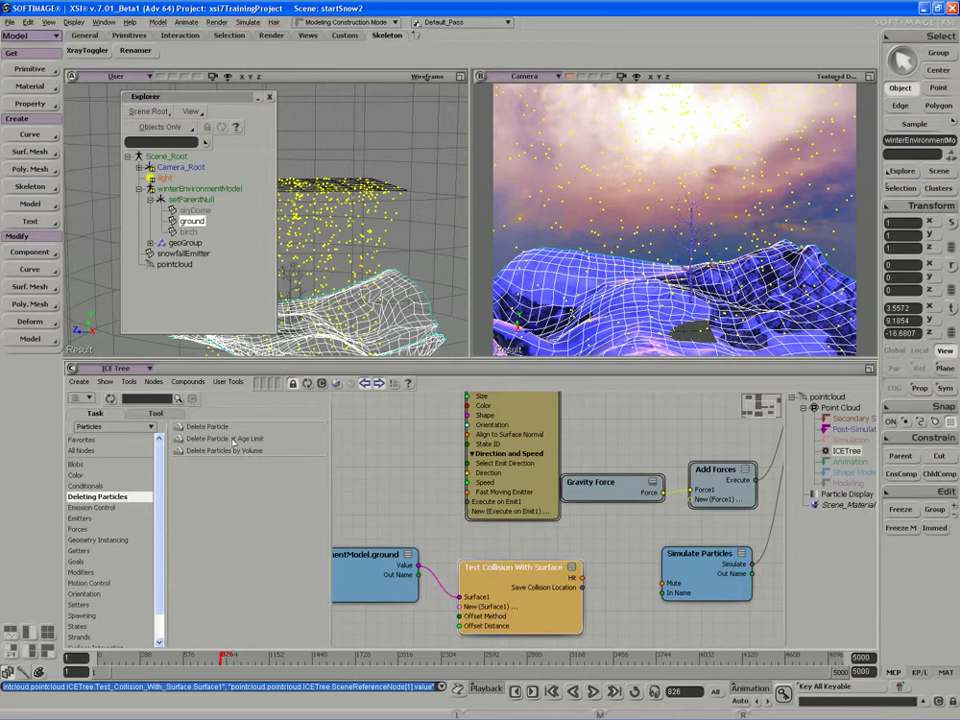
{"action": "left_click", "coordinate": [224, 431]}
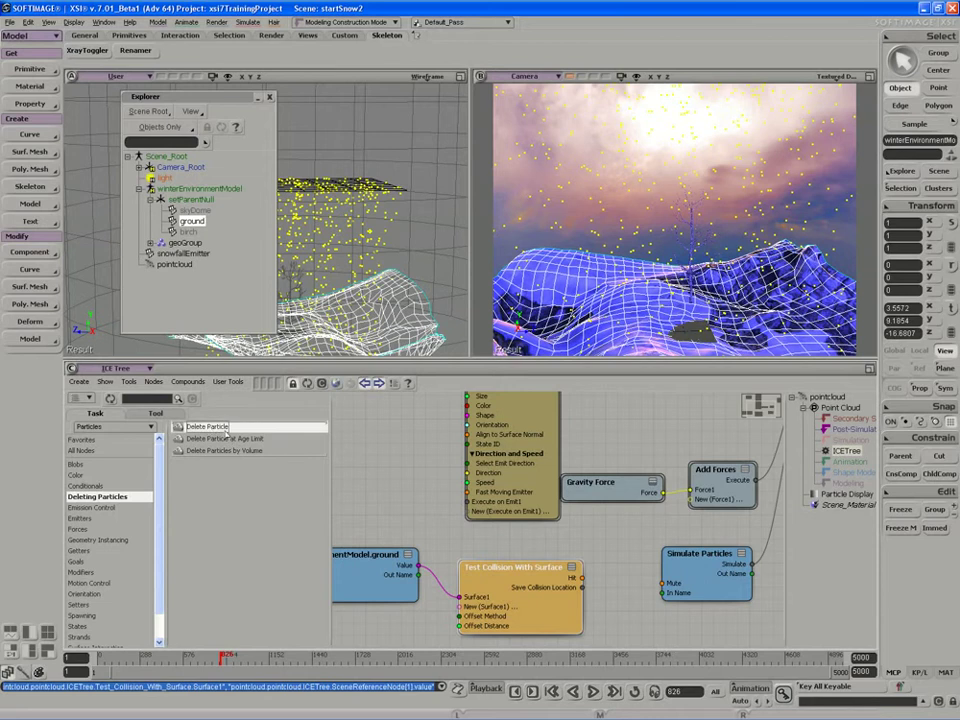
{"action": "left_click", "coordinate": [226, 439]}
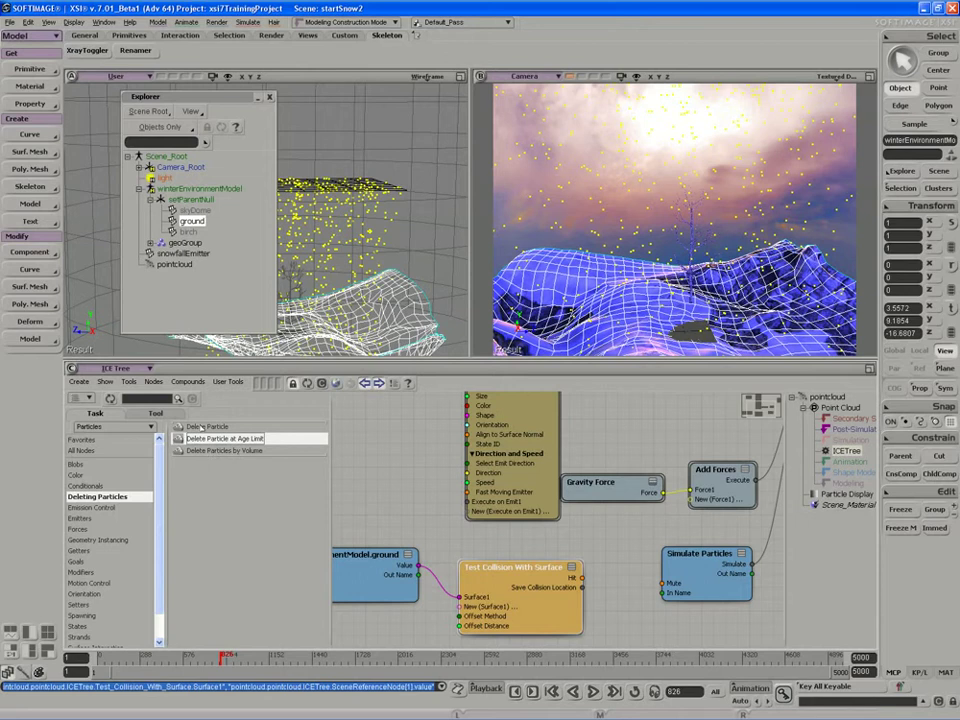
{"action": "left_click", "coordinate": [205, 427]}
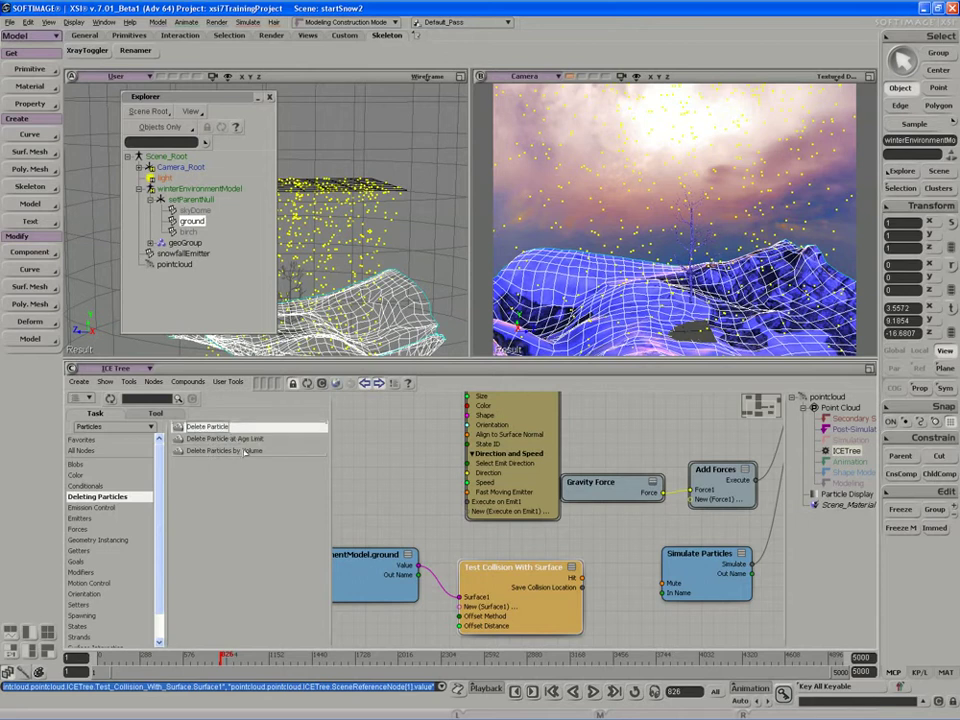
{"action": "left_click_drag", "start_coordinate": [205, 427], "coordinate": [361, 625]}
{"action": "middle_click_drag", "start_coordinate": [402, 607], "coordinate": [433, 542]}
{"action": "left_click_drag", "start_coordinate": [423, 564], "coordinate": [416, 580]}
{"action": "middle_click_drag", "start_coordinate": [418, 570], "coordinate": [470, 563]}
{"action": "mouse_move", "coordinate": [590, 532]}
{"action": "middle_mouse_down"}
{"action": "mouse_move", "coordinate": [578, 514]}
{"action": "mouse_move", "coordinate": [599, 541]}
{"action": "mouse_move", "coordinate": [589, 528]}
{"action": "middle_mouse_up"}
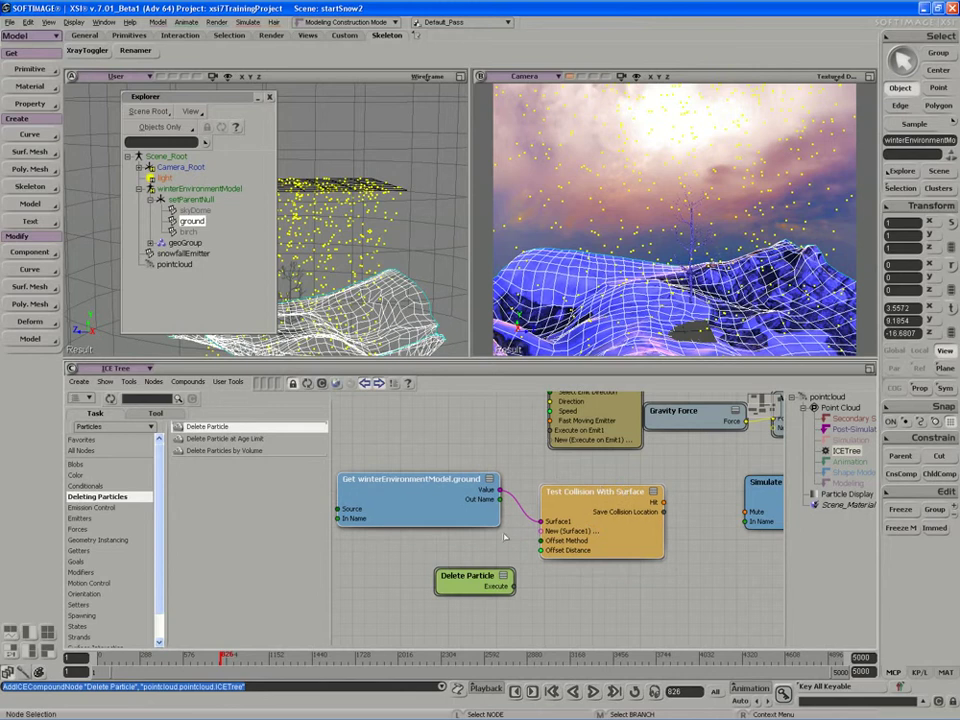
{"action": "left_click_drag", "start_coordinate": [477, 590], "coordinate": [619, 603]}
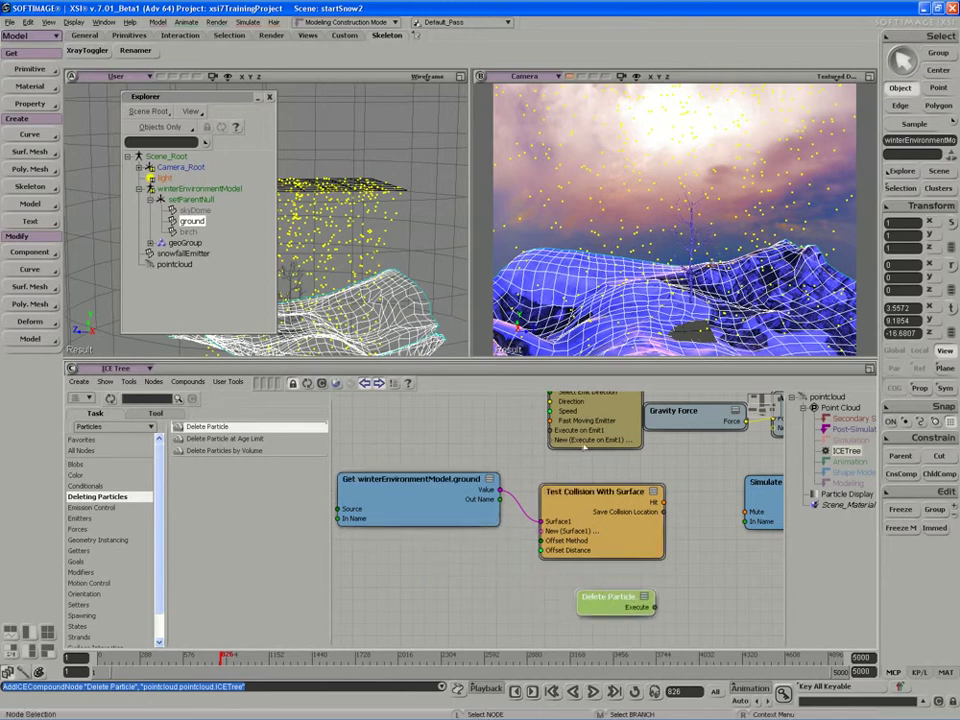
{"action": "key", "text": "s"}
{"action": "right_click_drag", "start_coordinate": [621, 289], "coordinate": [612, 205]}
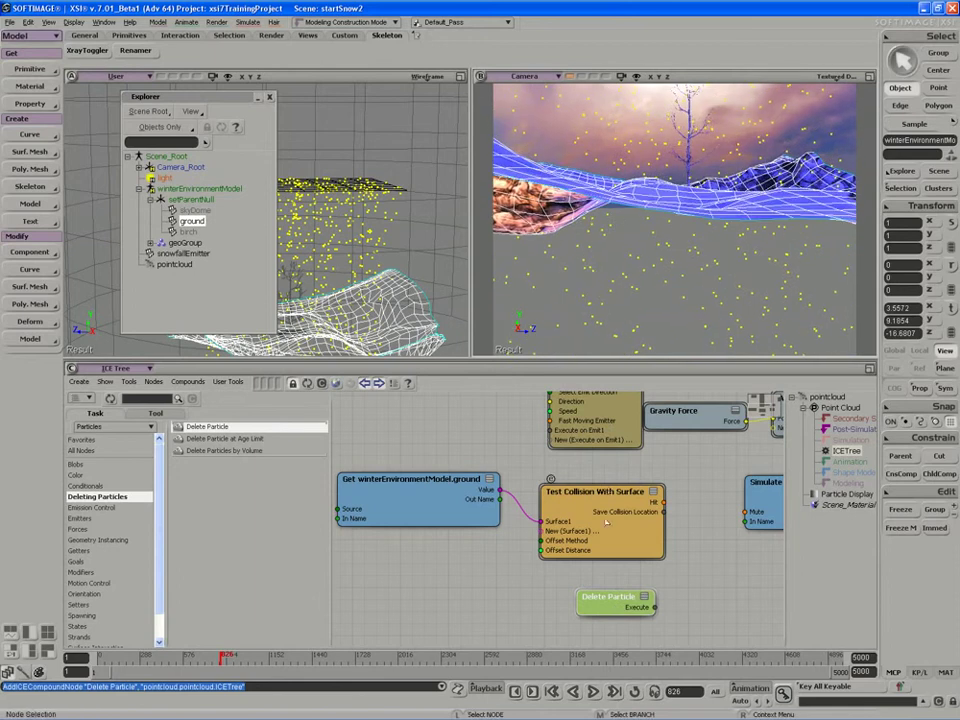
{"action": "left_click_drag", "start_coordinate": [604, 522], "coordinate": [596, 522]}
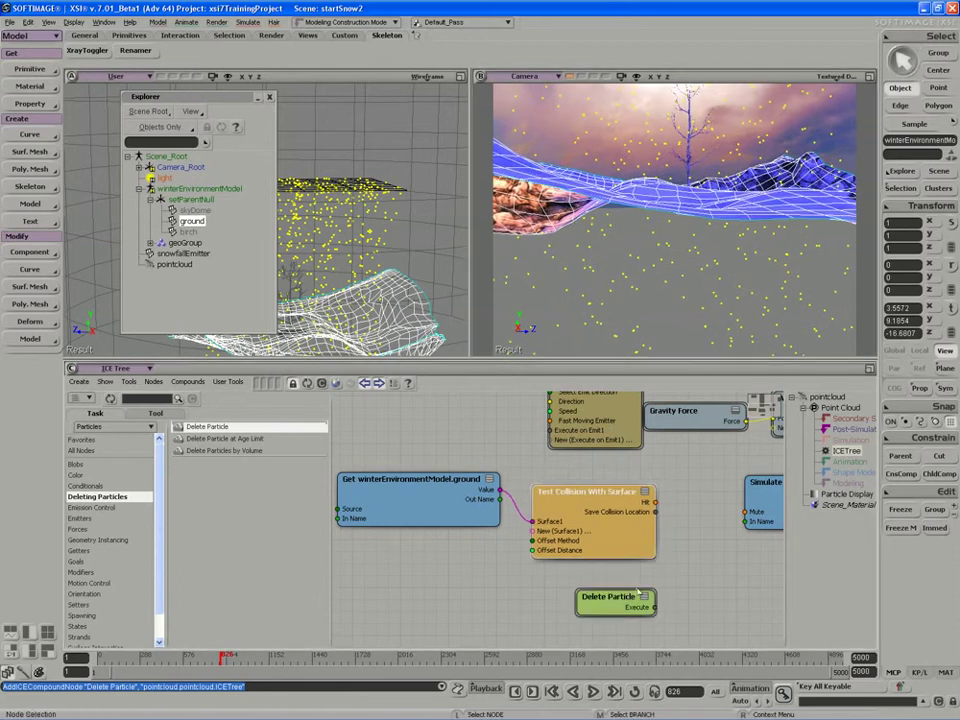
{"action": "left_click_drag", "start_coordinate": [618, 597], "coordinate": [614, 597]}
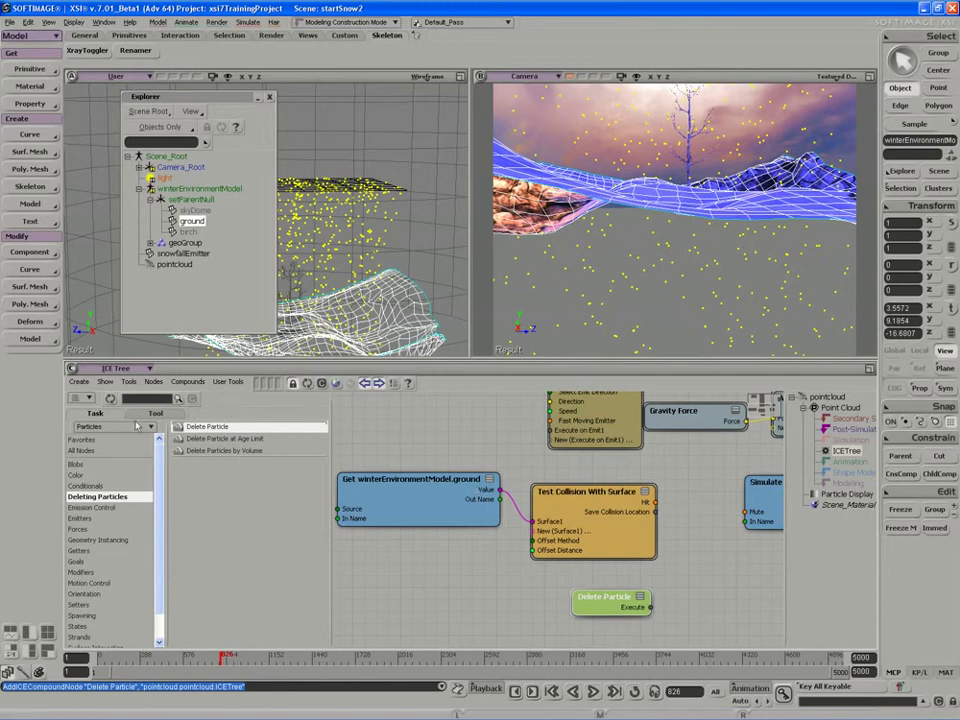
Step: Add an If node and connect the Hit output of Test Collision With Surface to its Condition
{"action": "left_click", "coordinate": [153, 414]}
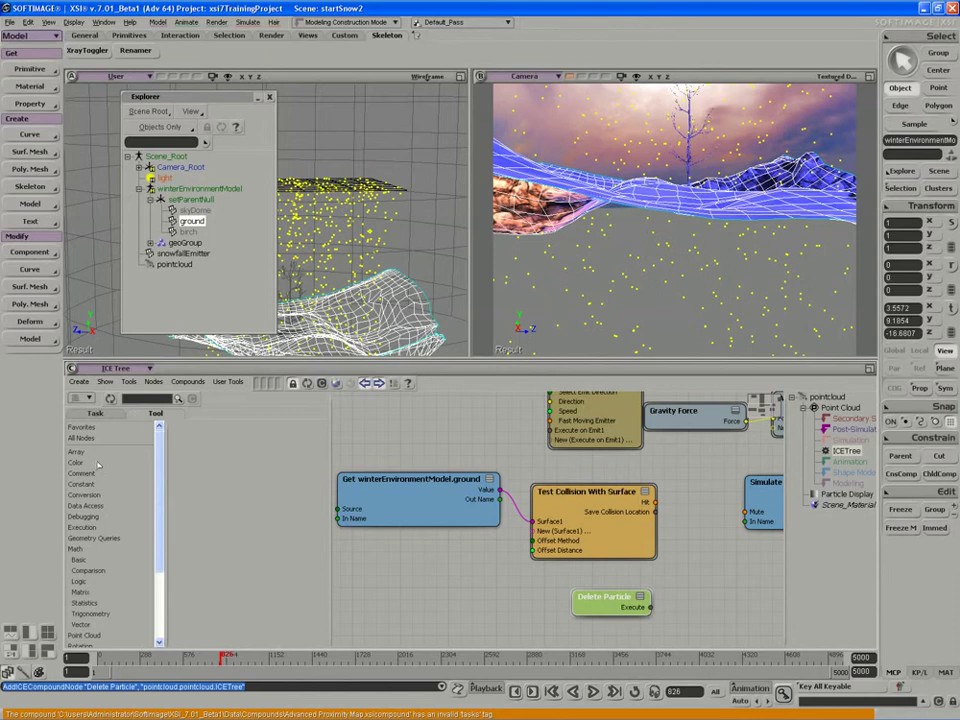
{"action": "left_click", "coordinate": [84, 527]}
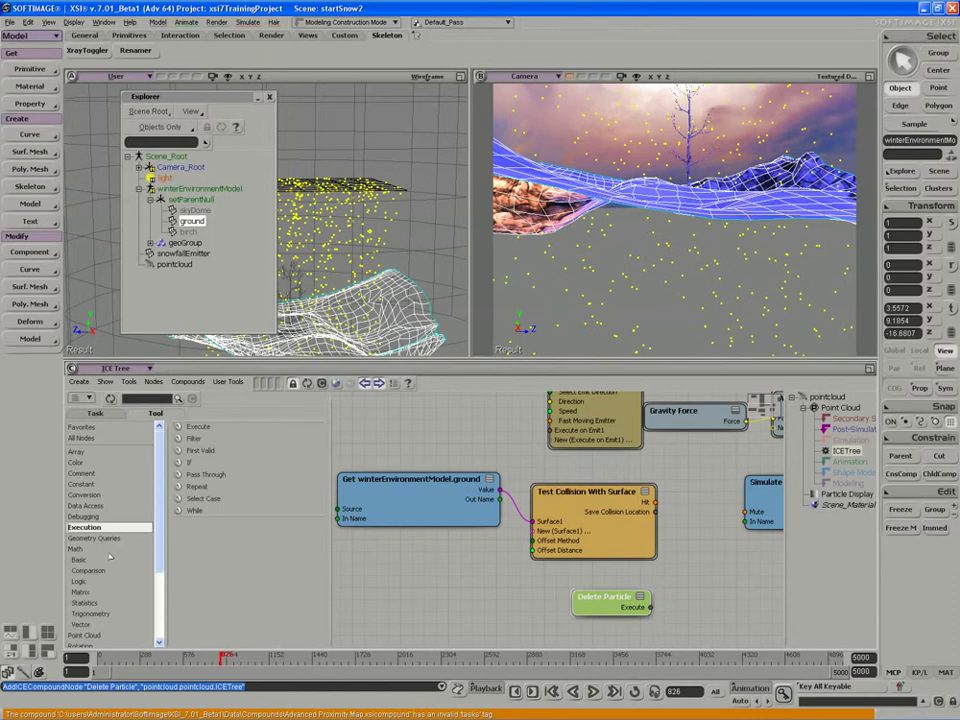
{"action": "left_click", "coordinate": [190, 463]}
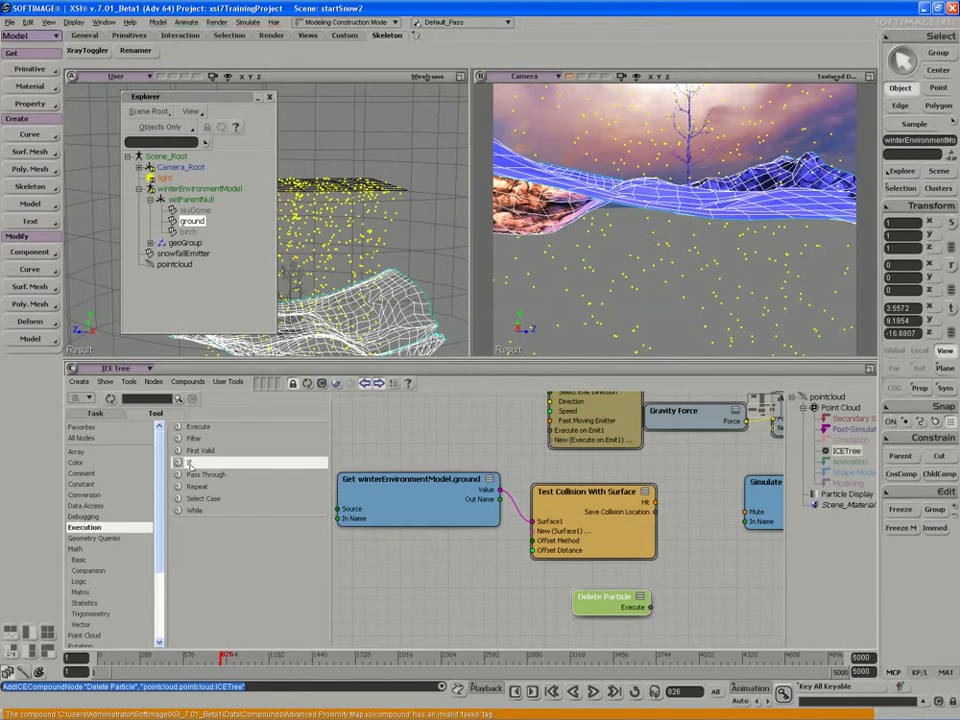
{"action": "left_click_drag", "start_coordinate": [188, 463], "coordinate": [697, 538]}
{"action": "middle_click_drag", "start_coordinate": [638, 531], "coordinate": [587, 528]}
{"action": "left_click_drag", "start_coordinate": [661, 564], "coordinate": [661, 537]}
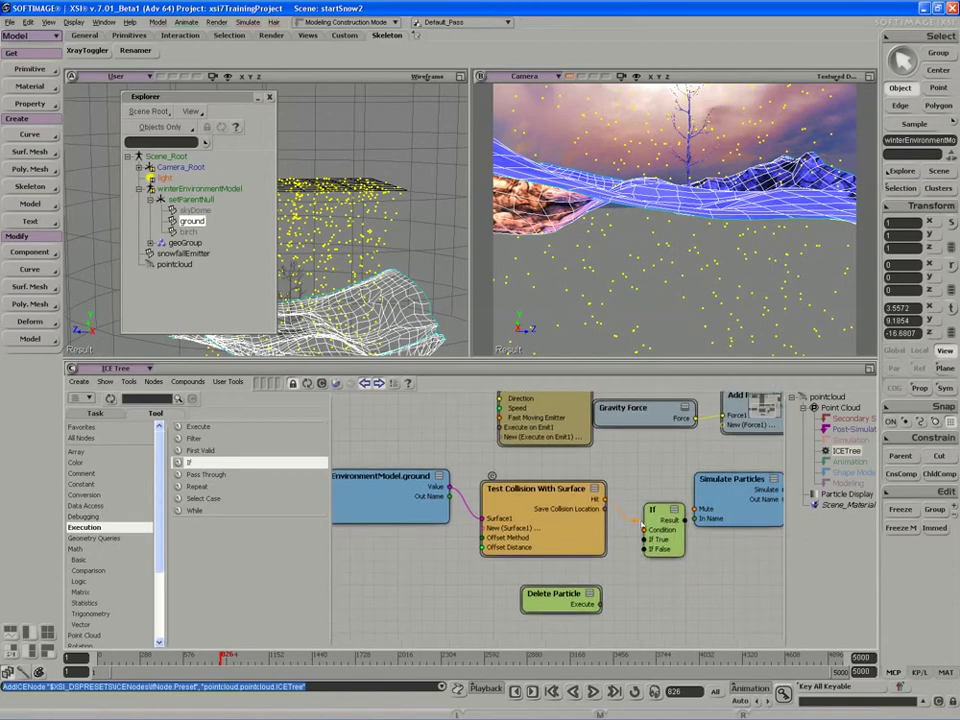
{"action": "left_click_drag", "start_coordinate": [605, 498], "coordinate": [650, 550]}
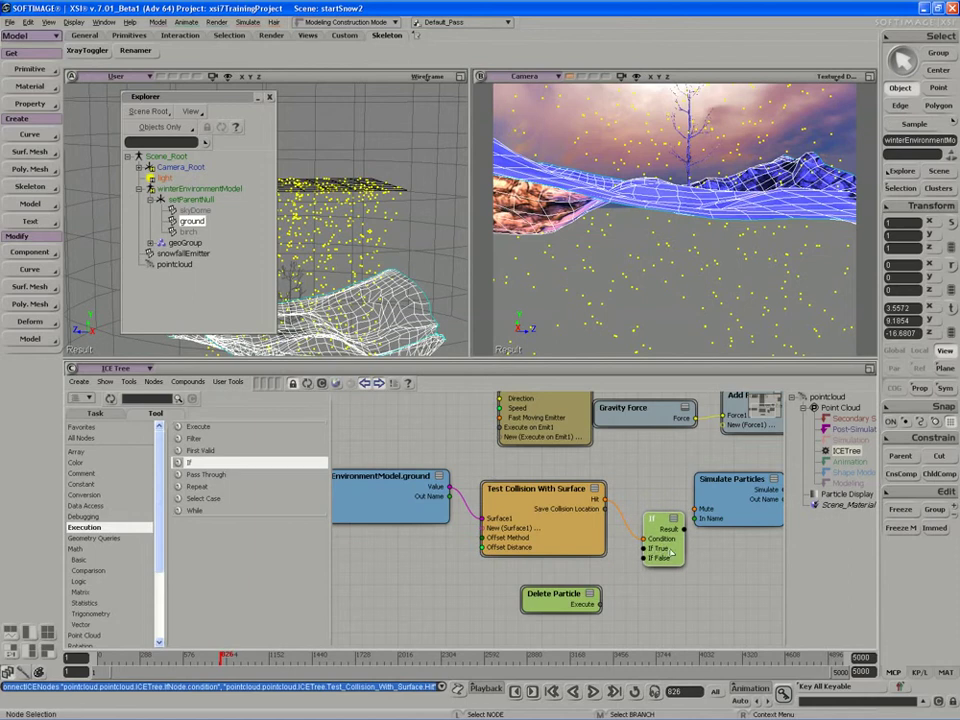
Step: Connect Delete Particle's Execute output to the If True input of the If node
{"action": "left_click_drag", "start_coordinate": [570, 593], "coordinate": [548, 582]}
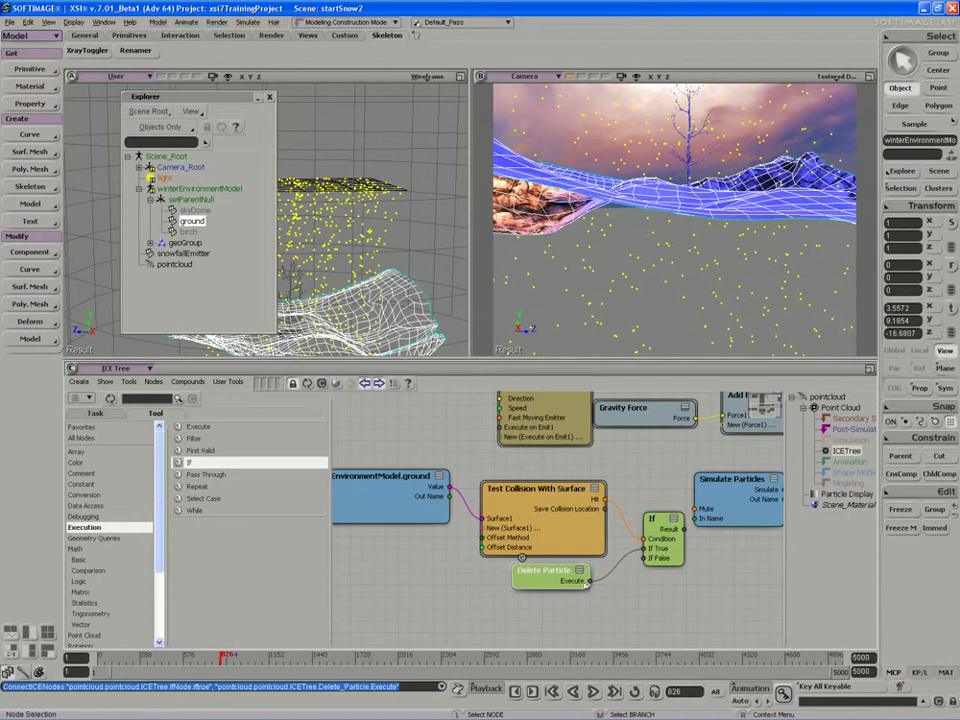
{"action": "middle_click_drag", "start_coordinate": [588, 582], "coordinate": [520, 619]}
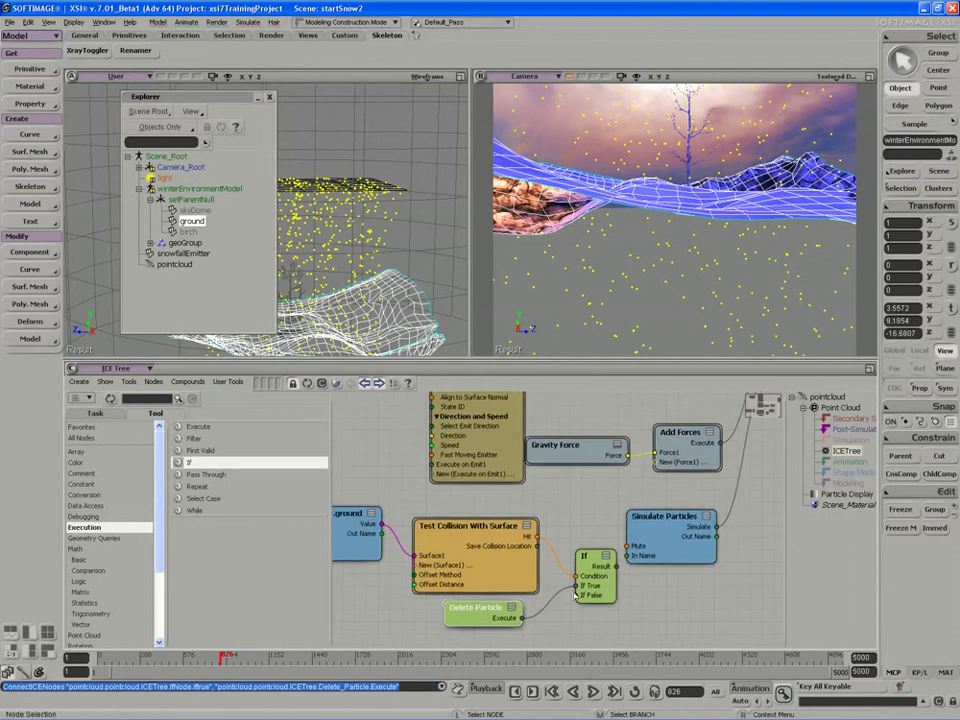
{"action": "left_click_drag", "start_coordinate": [603, 569], "coordinate": [597, 567]}
Step: Rearrange the If, collision and Simulate Particles nodes and connect the If node's Result to Port3 of the ICETree node
{"action": "scroll", "coordinate": [590, 564], "scroll_direction": "down", "scroll_amount": 2}
{"action": "middle_click_drag", "start_coordinate": [590, 564], "coordinate": [635, 450]}
{"action": "middle_click_drag", "start_coordinate": [602, 482], "coordinate": [539, 449]}
{"action": "scroll", "coordinate": [523, 592], "scroll_direction": "up", "scroll_amount": 2}
{"action": "left_click_drag", "start_coordinate": [562, 516], "coordinate": [550, 598]}
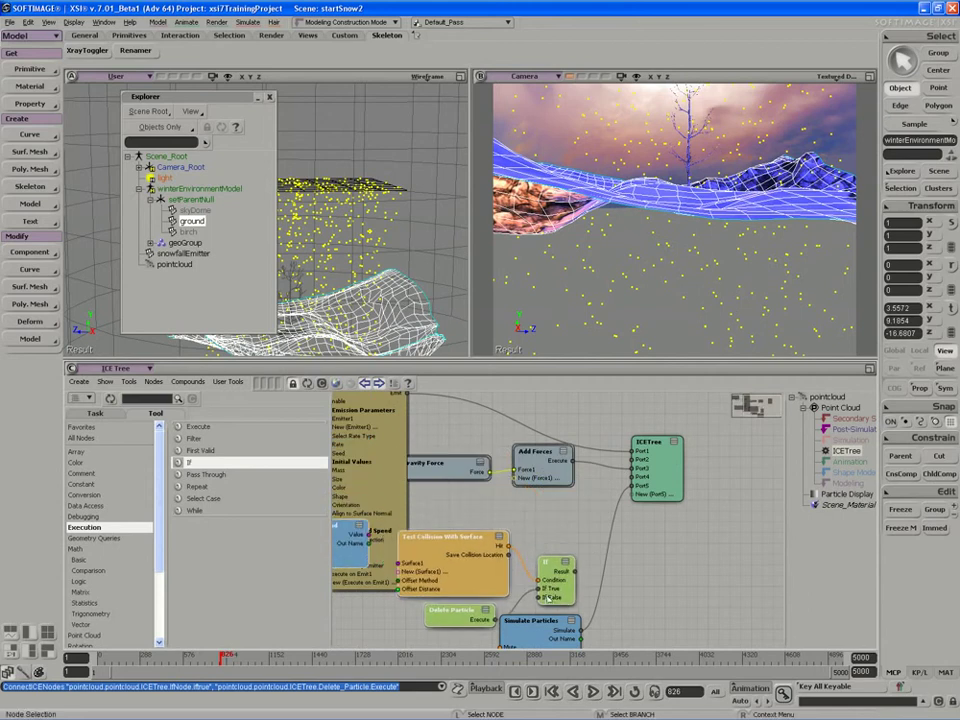
{"action": "left_click_drag", "start_coordinate": [538, 632], "coordinate": [546, 635]}
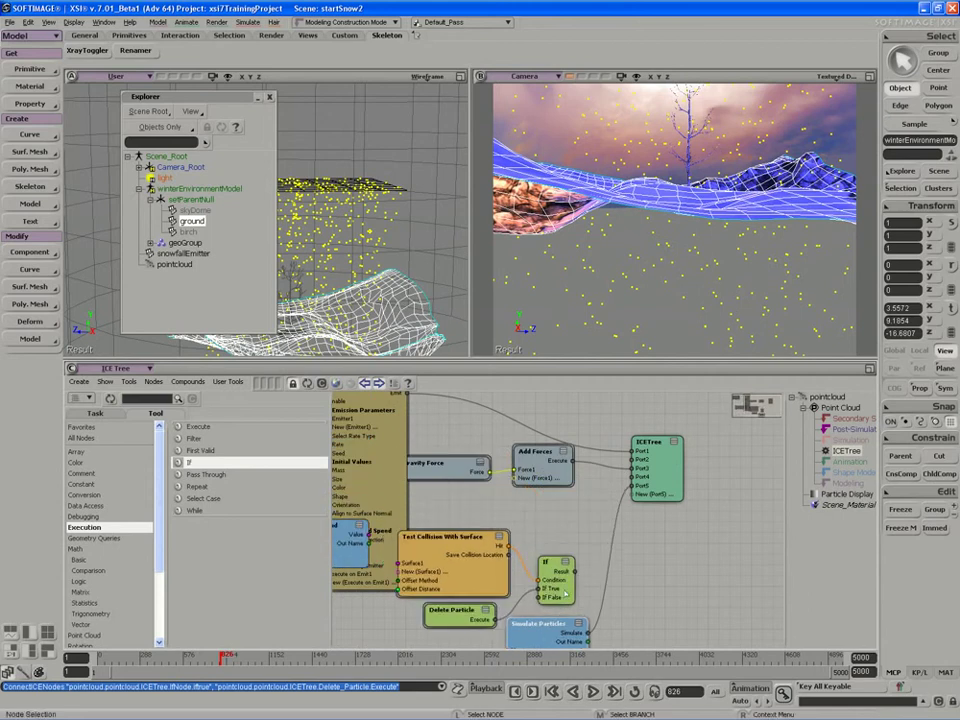
{"action": "middle_click_drag", "start_coordinate": [564, 577], "coordinate": [568, 583]}
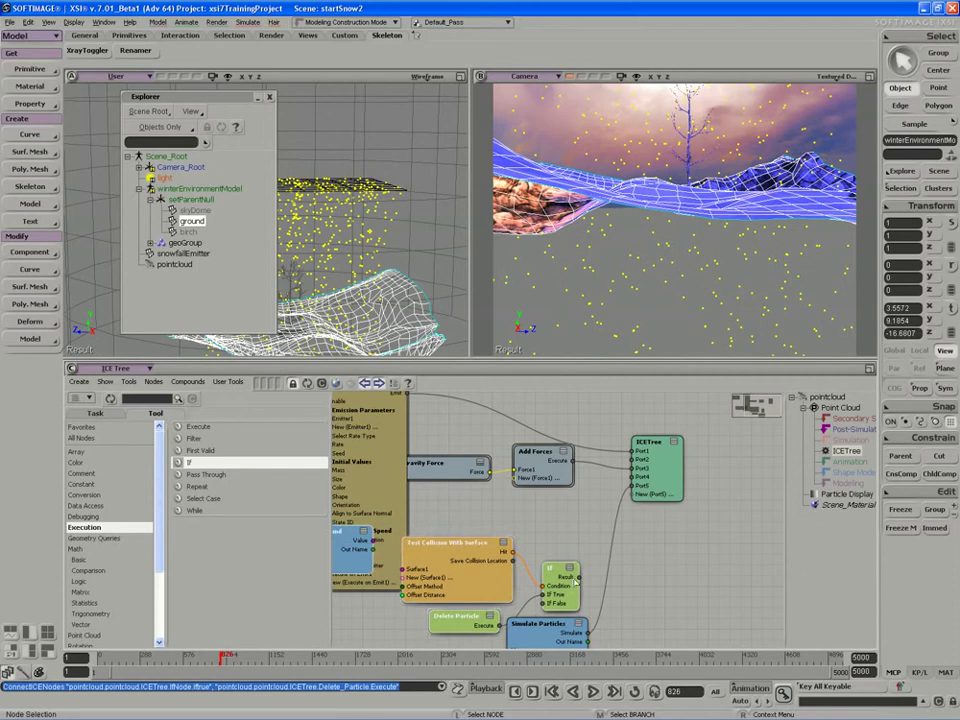
{"action": "left_click_drag", "start_coordinate": [579, 577], "coordinate": [632, 468]}
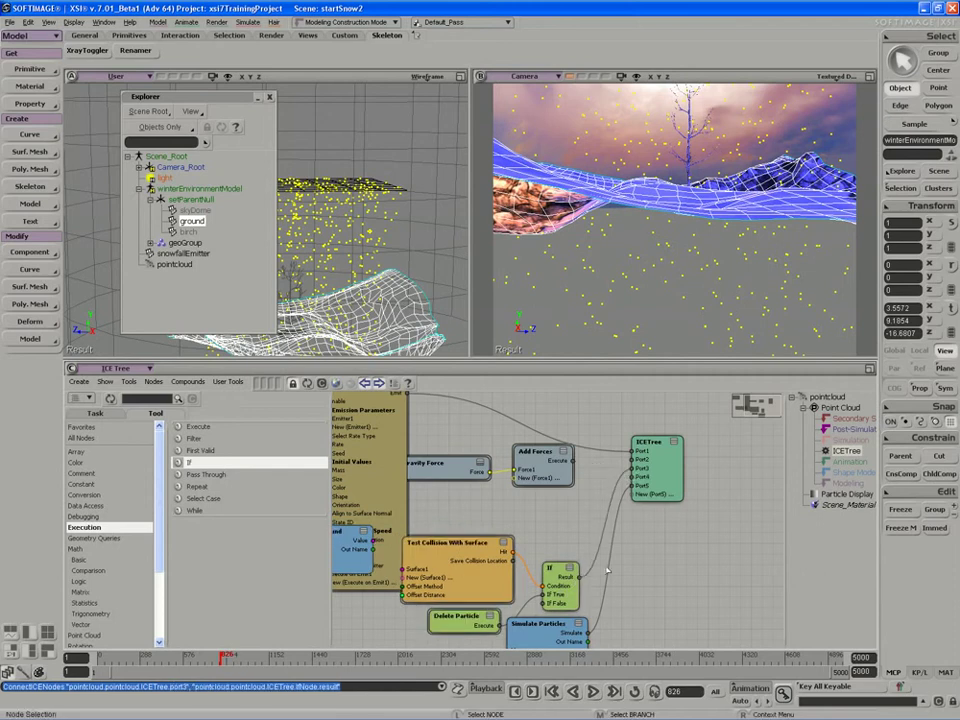
Step: Play the simulation from the start frame with nothing selected to check the particles, and stop the playback
{"action": "left_click", "coordinate": [593, 691]}
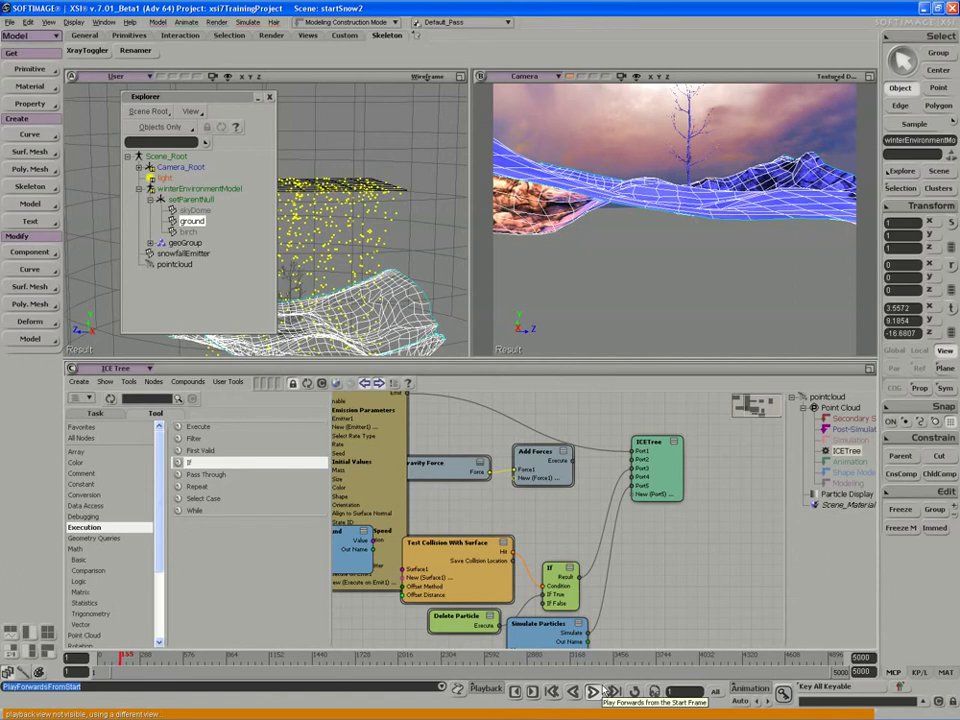
{"action": "left_click", "coordinate": [700, 251]}
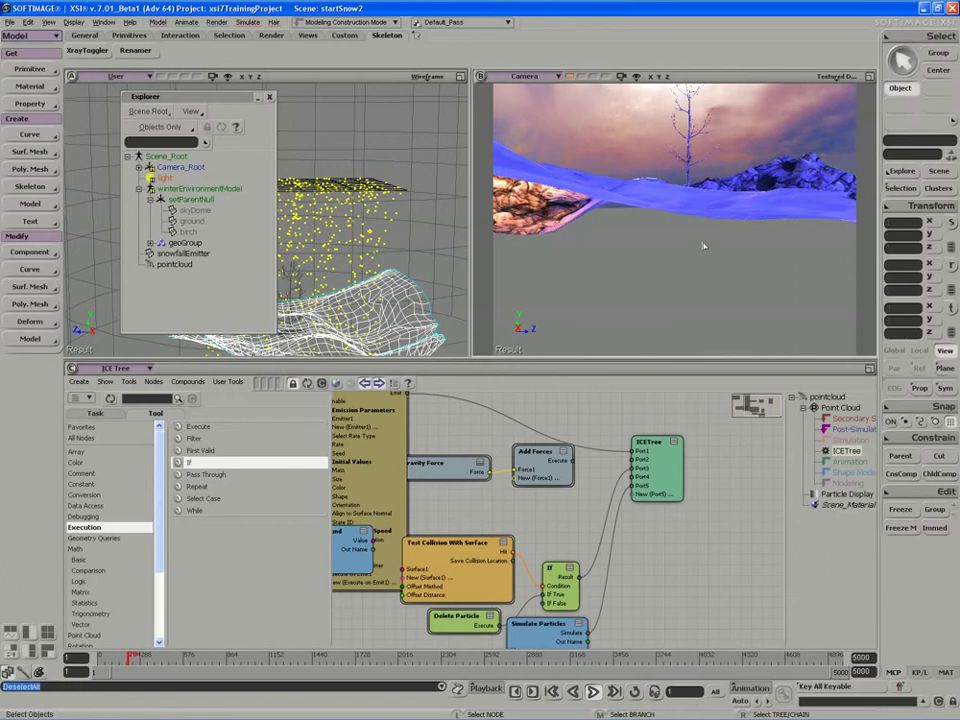
{"action": "left_click", "coordinate": [596, 693]}
{"action": "key", "text": "s"}
{"action": "left_click_drag", "start_coordinate": [555, 620], "coordinate": [565, 576]}
{"action": "left_click", "coordinate": [322, 284]}
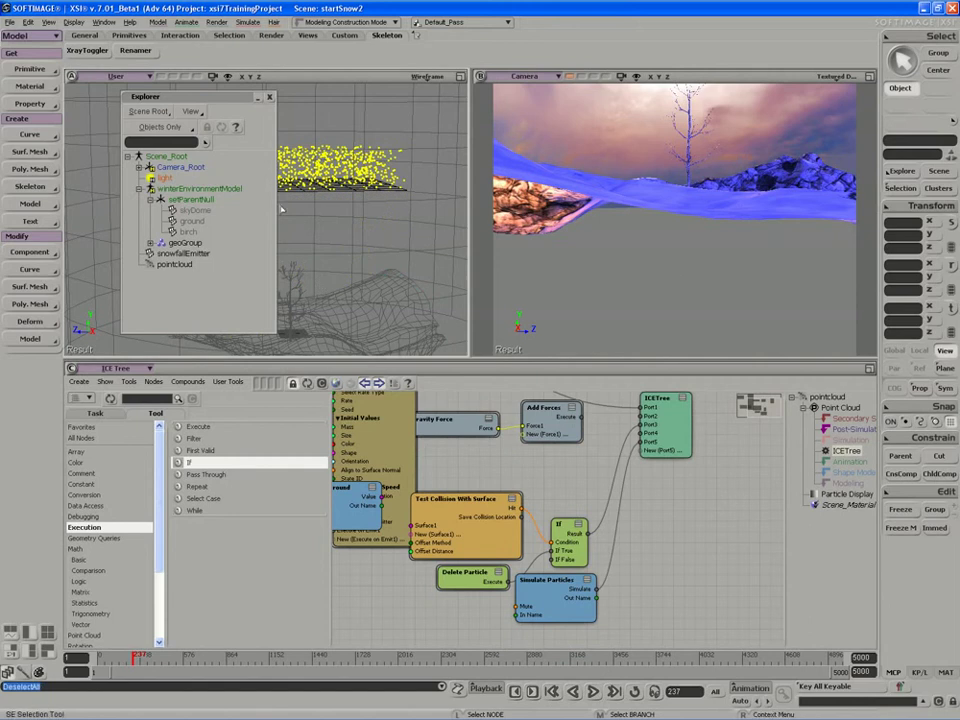
Step: Roll up the floating Explorer window and play the snowfall simulation from the start frame
{"action": "double_click", "coordinate": [235, 99]}
{"action": "key", "text": "s"}
{"action": "left_click_drag", "start_coordinate": [521, 636], "coordinate": [574, 610]}
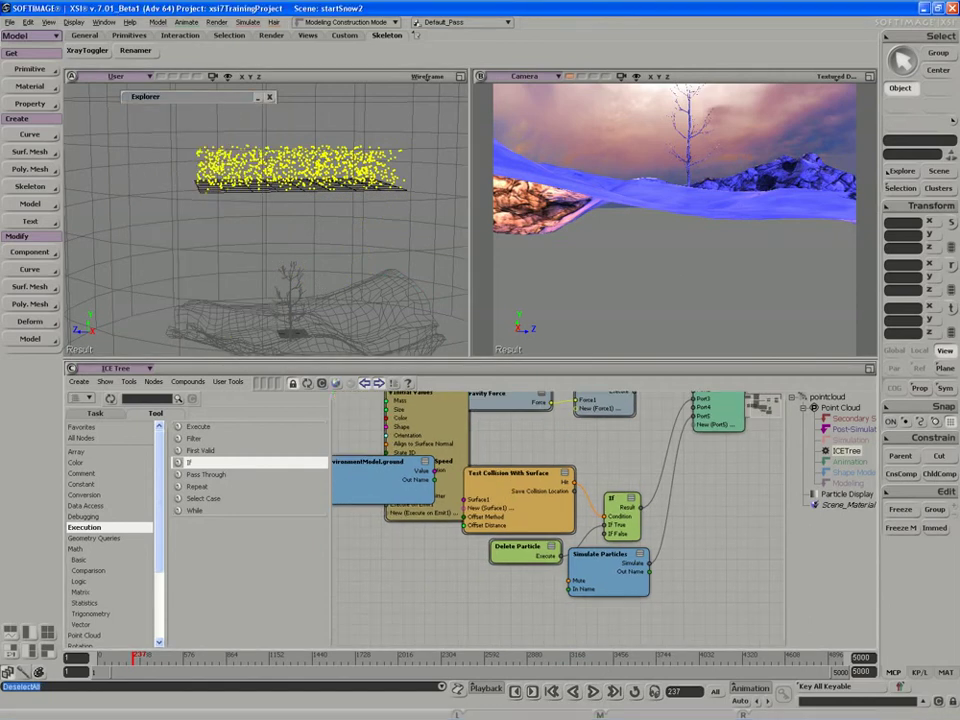
{"action": "left_click", "coordinate": [592, 692]}
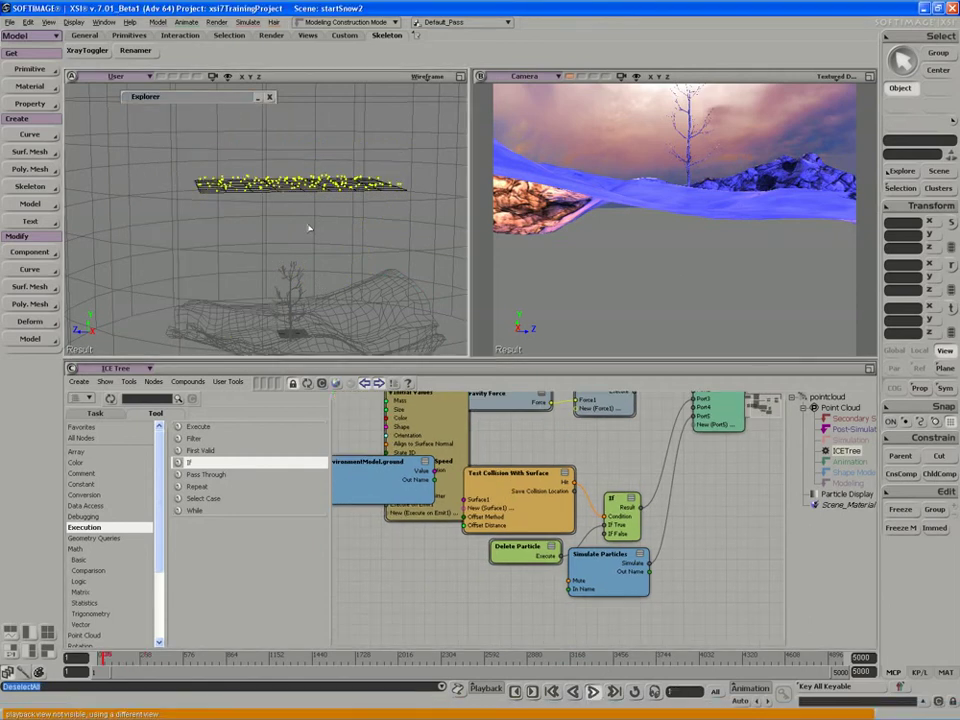
Step: Move the Gravity Force and Add Forces nodes closer to the ICETree node and connect Add Forces' Execute output to its Port2
{"action": "key", "text": "s"}
{"action": "left_click_drag", "start_coordinate": [506, 482], "coordinate": [525, 586]}
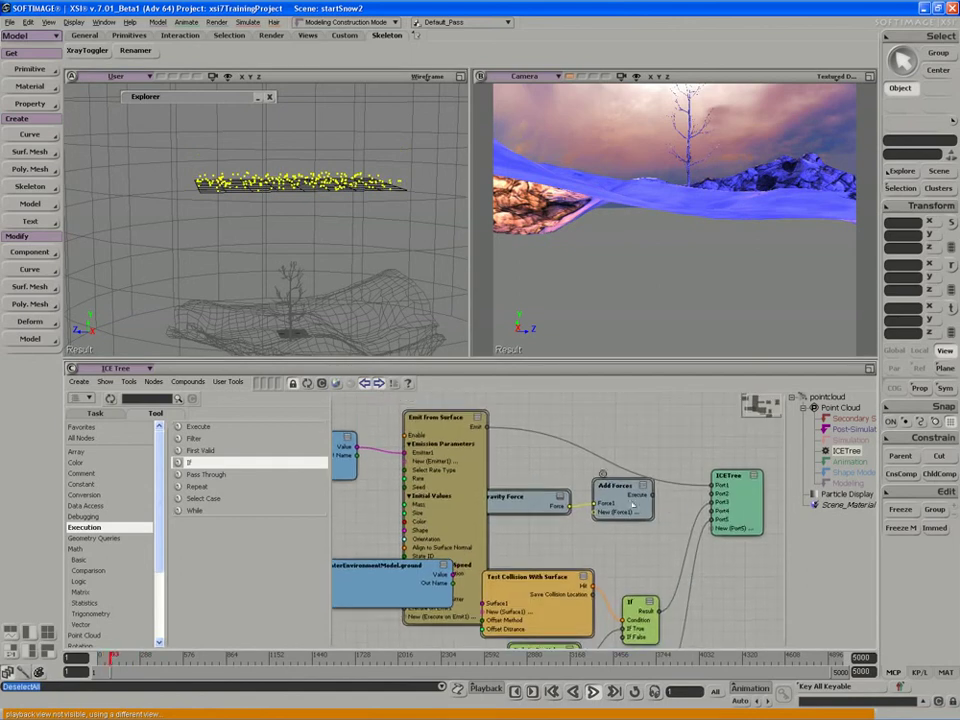
{"action": "middle_click", "coordinate": [655, 512]}
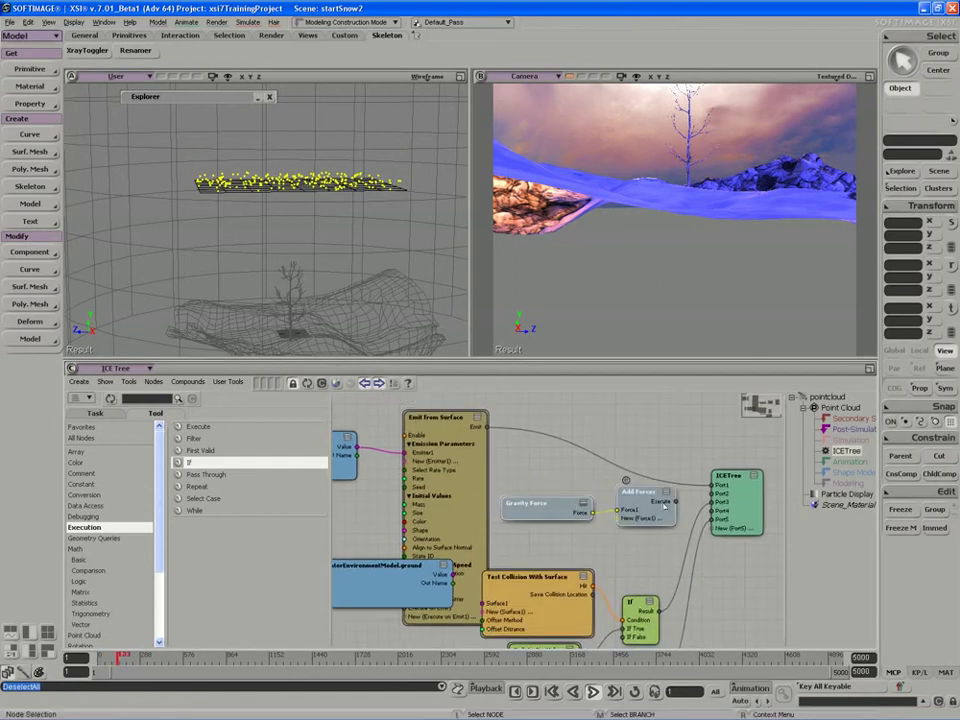
{"action": "left_click_drag", "start_coordinate": [677, 502], "coordinate": [716, 494]}
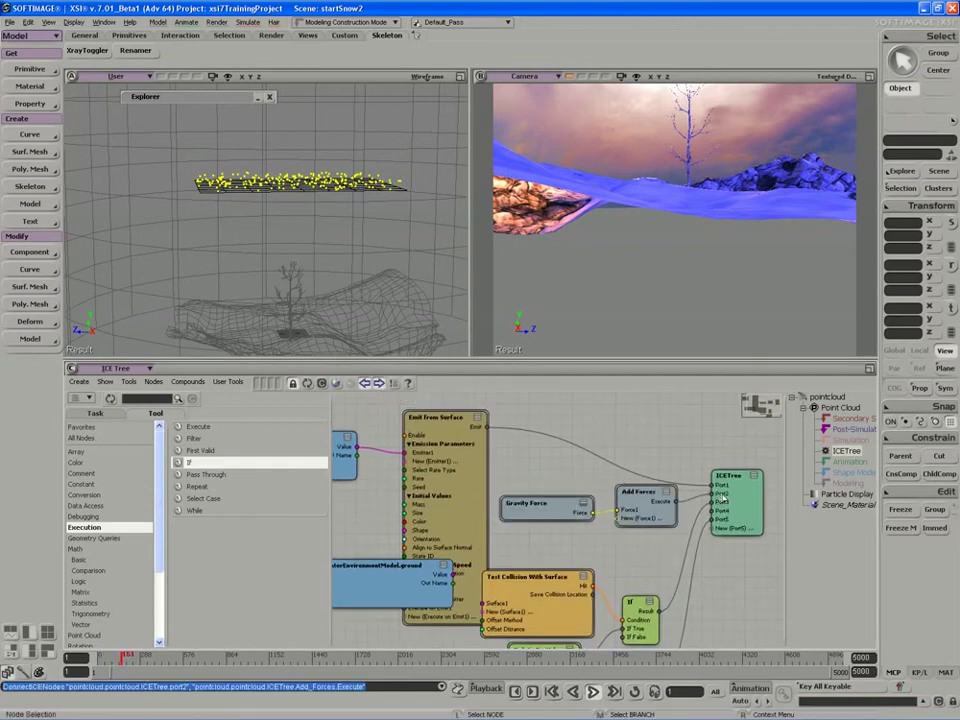
Step: Replay the simulation from the start with nothing selected to check the falling snow in both viewports, and stop the playback
{"action": "left_click", "coordinate": [593, 692]}
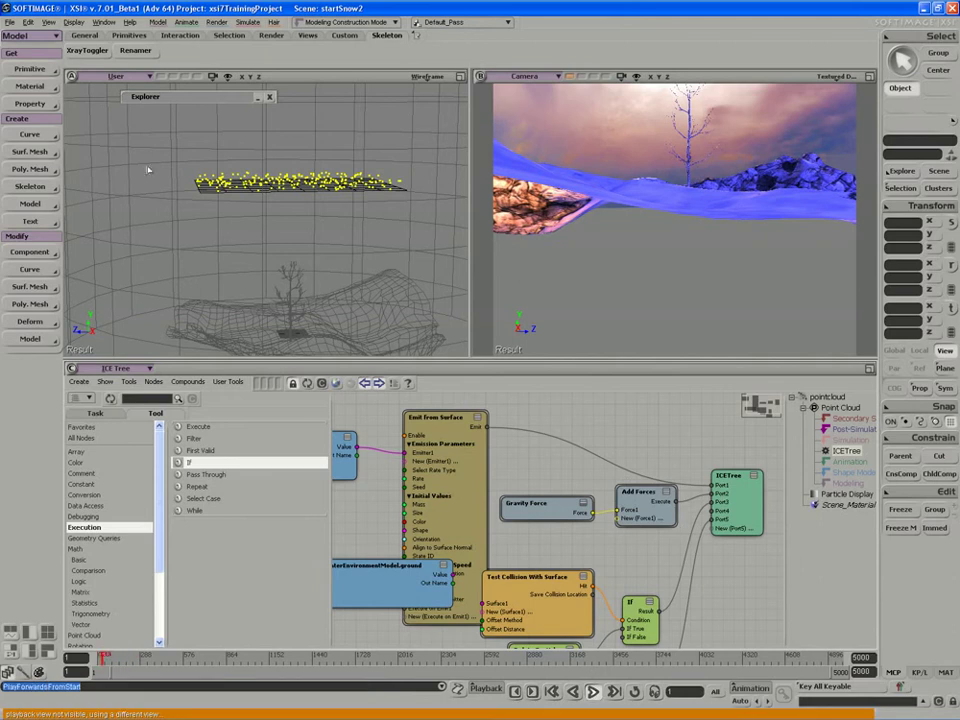
{"action": "left_click", "coordinate": [236, 255]}
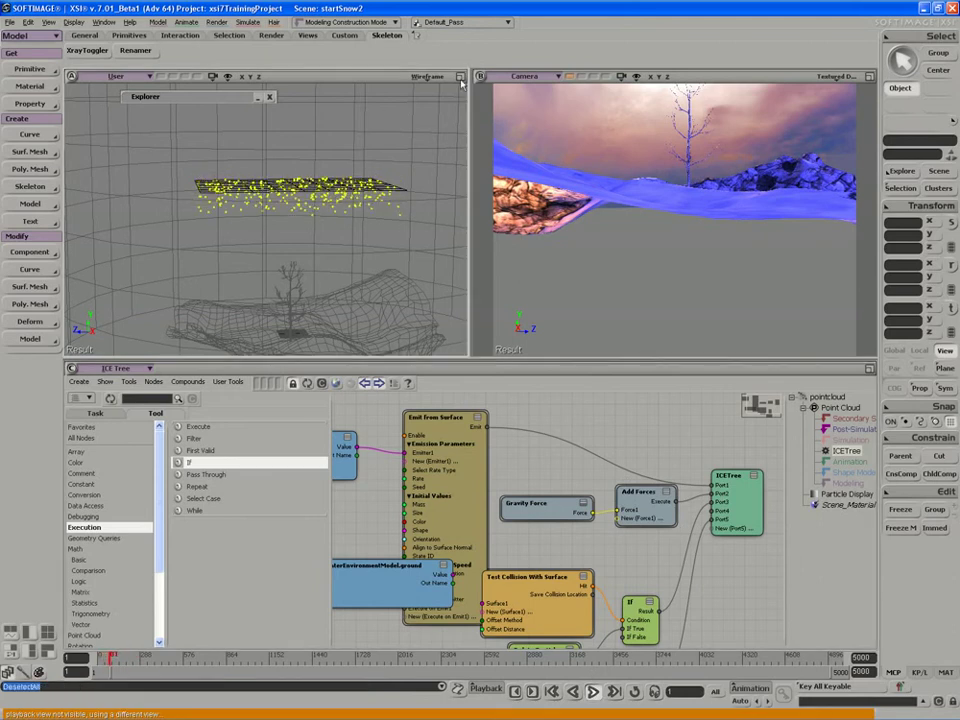
{"action": "key", "text": "s"}
{"action": "right_click_drag", "start_coordinate": [407, 227], "coordinate": [393, 188]}
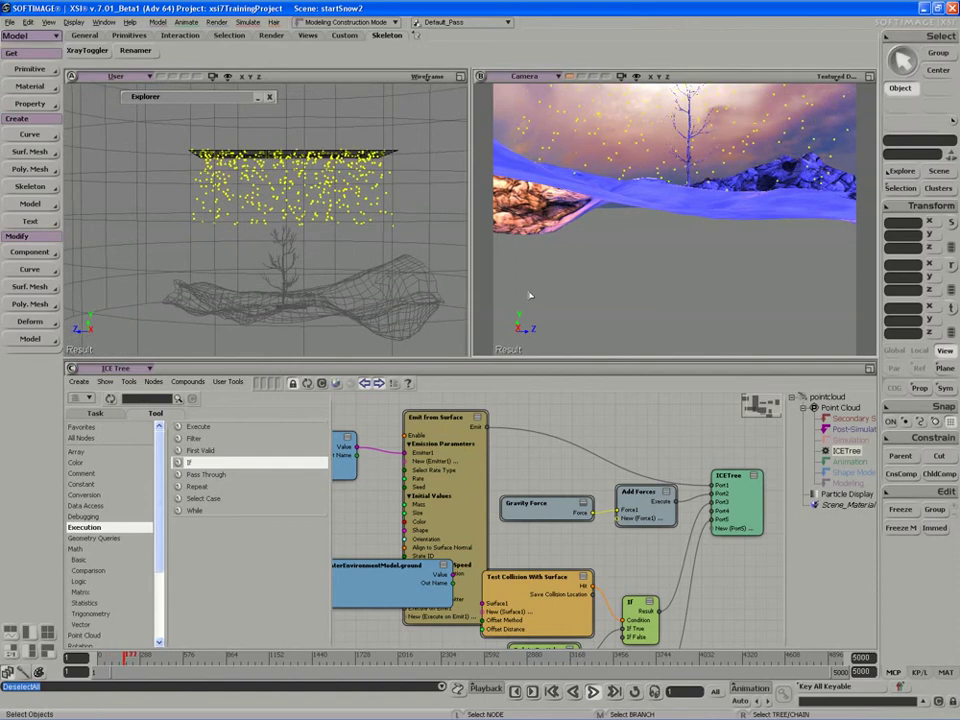
{"action": "key", "text": "s"}
{"action": "right_click_drag", "start_coordinate": [572, 306], "coordinate": [607, 312]}
{"action": "key", "text": "s"}
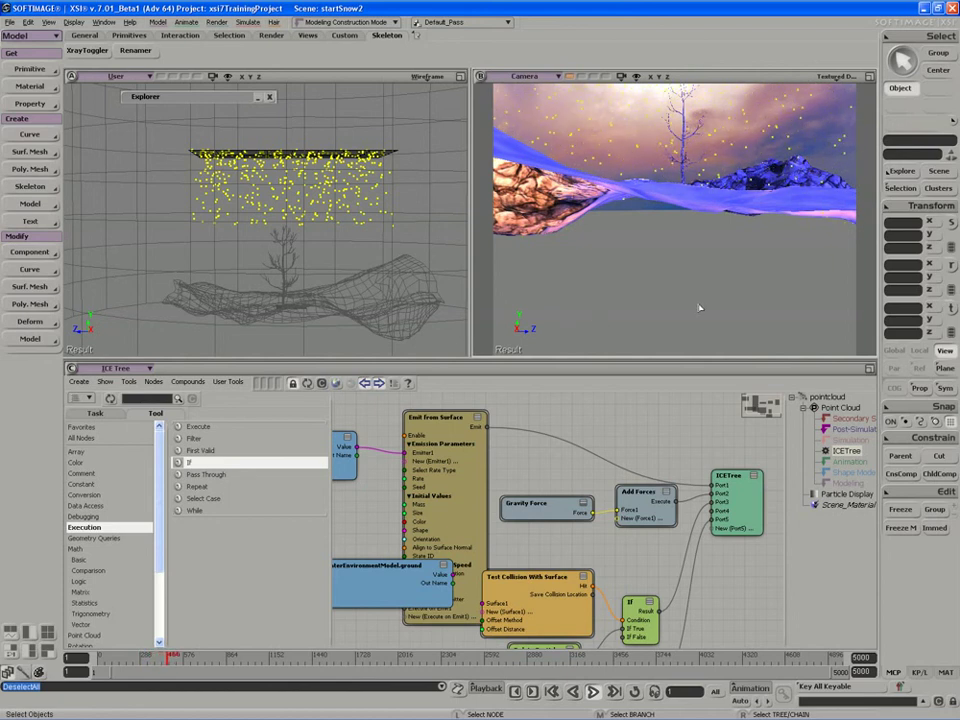
{"action": "left_click", "coordinate": [594, 697]}
Step: Move Simulate Particles and the If branch down clear of Emit from Surface, and align the ground node beside Test Collision With Surface
{"action": "left_click_drag", "start_coordinate": [620, 595], "coordinate": [643, 502]}
{"action": "left_click_drag", "start_coordinate": [646, 583], "coordinate": [656, 645]}
{"action": "left_click_drag", "start_coordinate": [626, 566], "coordinate": [625, 500]}
{"action": "left_click_drag", "start_coordinate": [652, 590], "coordinate": [654, 636]}
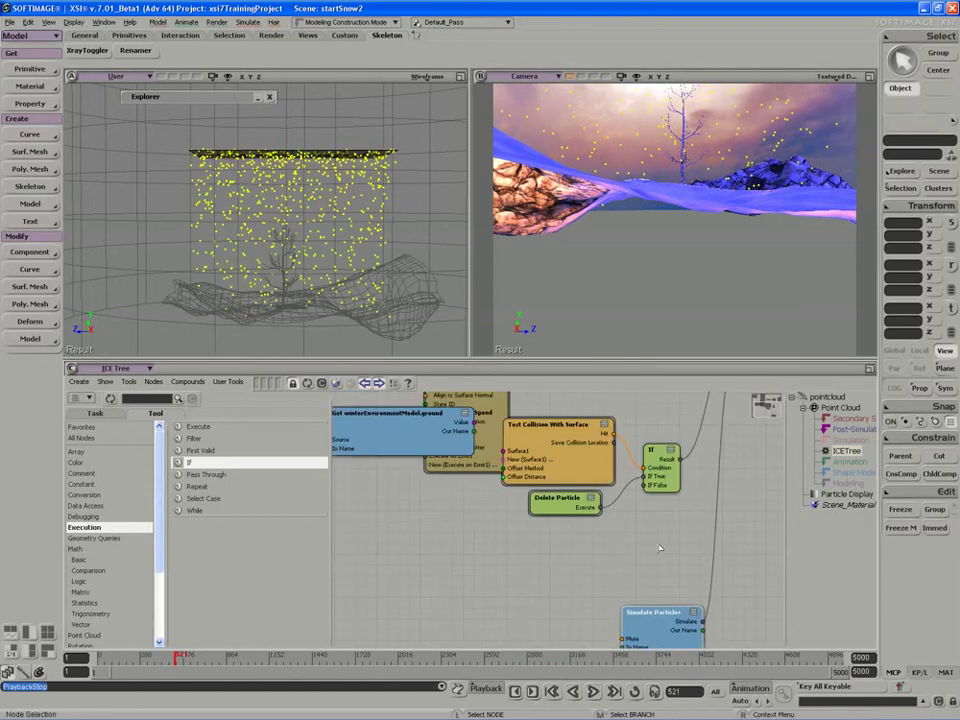
{"action": "left_click_drag", "start_coordinate": [663, 454], "coordinate": [663, 554]}
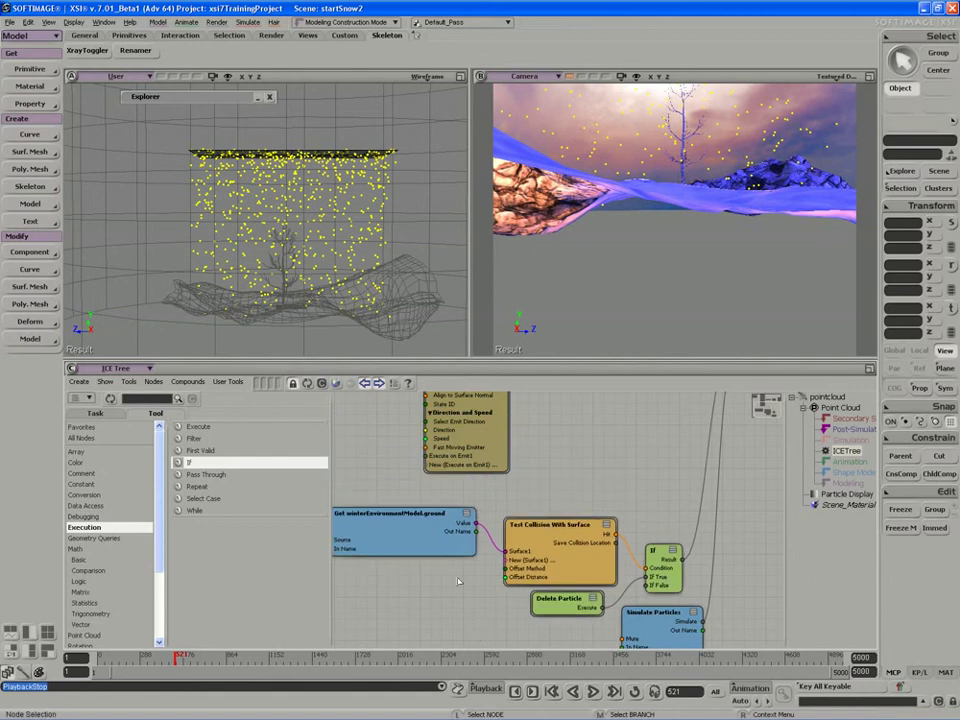
{"action": "left_click_drag", "start_coordinate": [407, 516], "coordinate": [414, 545]}
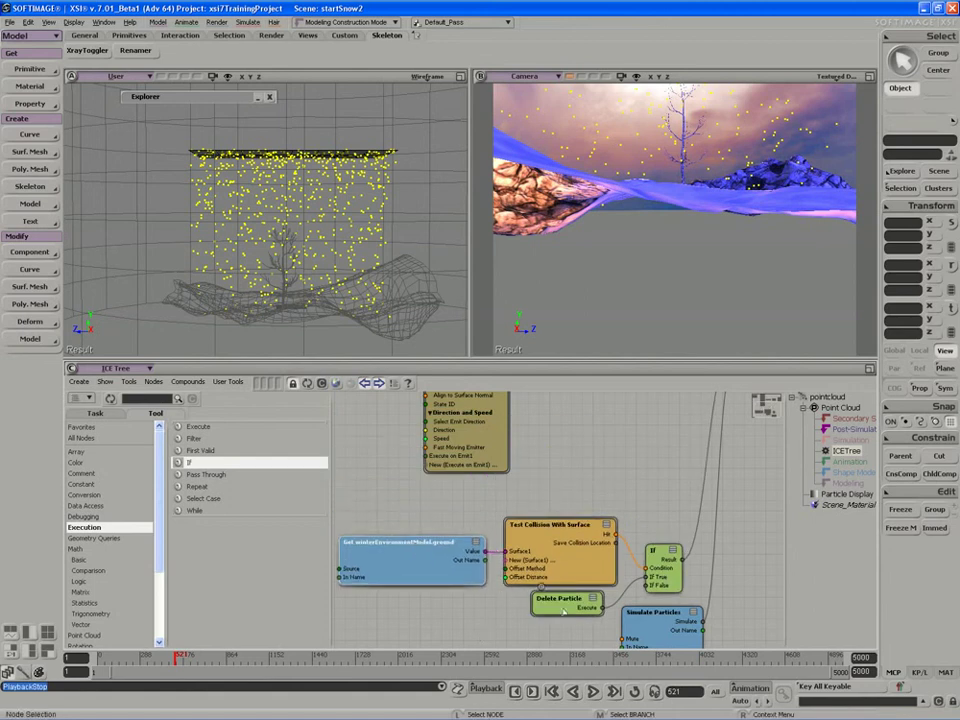
Step: Adjust the spacing of the Delete Particle and If nodes so they sit close to Test Collision With Surface
{"action": "left_click_drag", "start_coordinate": [562, 611], "coordinate": [555, 611]}
{"action": "left_click_drag", "start_coordinate": [663, 575], "coordinate": [653, 564]}
{"action": "left_click_drag", "start_coordinate": [557, 609], "coordinate": [575, 611]}
{"action": "scroll", "coordinate": [582, 515], "scroll_direction": "down", "scroll_amount": 1}
{"action": "scroll", "coordinate": [579, 517], "scroll_direction": "up", "scroll_amount": 1}
{"action": "mouse_move", "coordinate": [576, 520]}
{"action": "left_mouse_down"}
{"action": "mouse_move", "coordinate": [563, 541]}
{"action": "mouse_move", "coordinate": [587, 538]}
{"action": "left_mouse_up"}
{"action": "scroll", "coordinate": [595, 542], "scroll_direction": "down", "scroll_amount": 1}
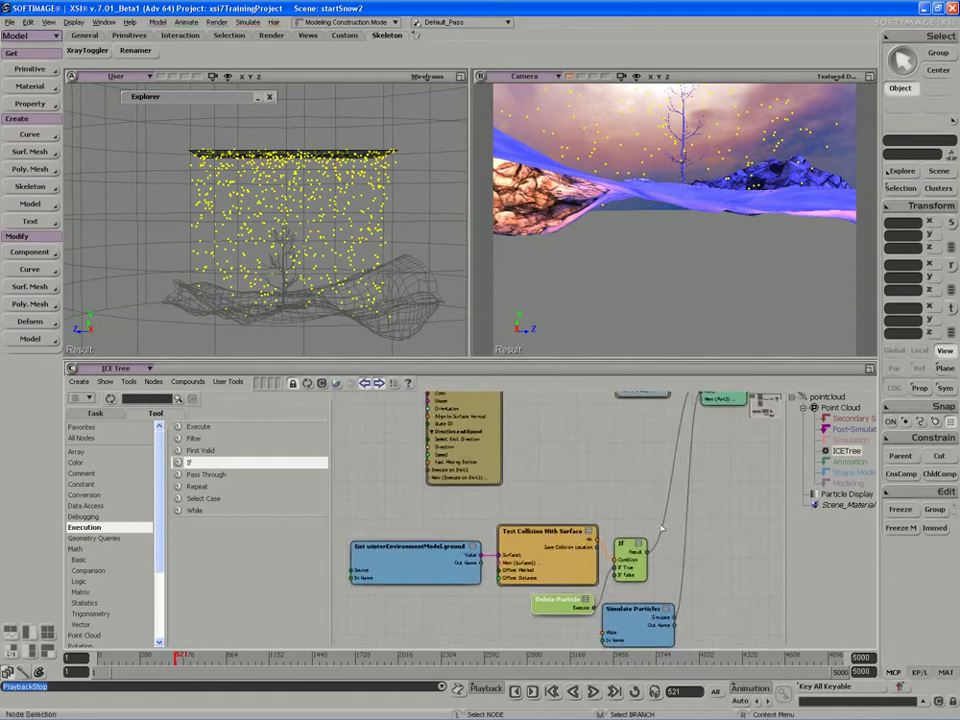
Step: Create a compound from the ground, Test Collision With Surface, Delete Particle and If nodes, and undo it
{"action": "left_click_drag", "start_coordinate": [657, 514], "coordinate": [392, 601]}
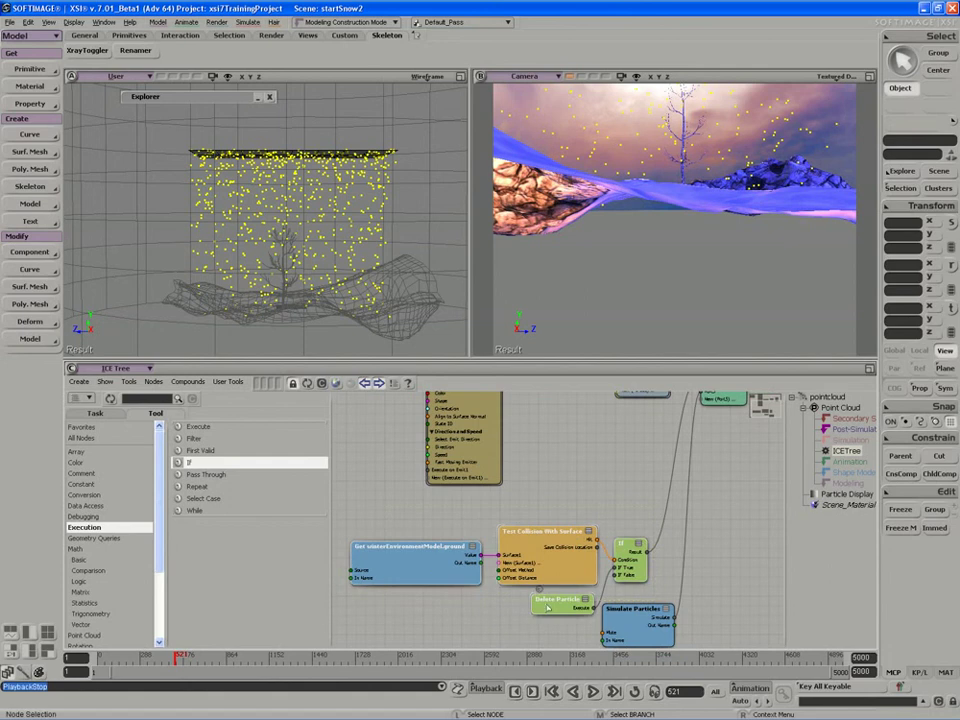
{"action": "right_click", "coordinate": [642, 545]}
{"action": "left_click", "coordinate": [646, 562]}
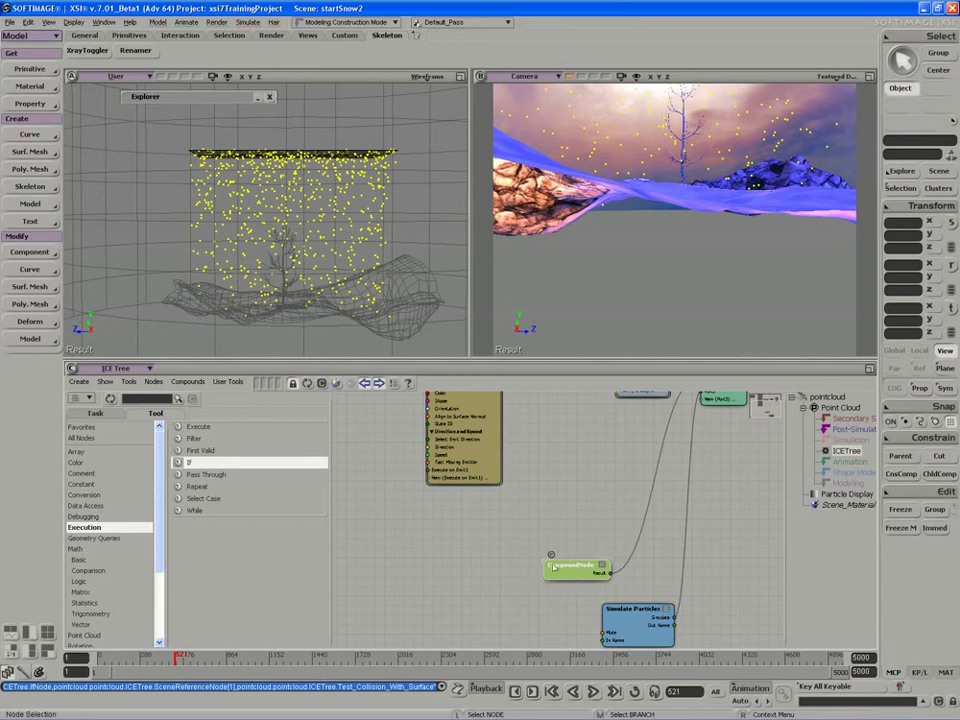
{"action": "key", "text": "ctrl+z"}
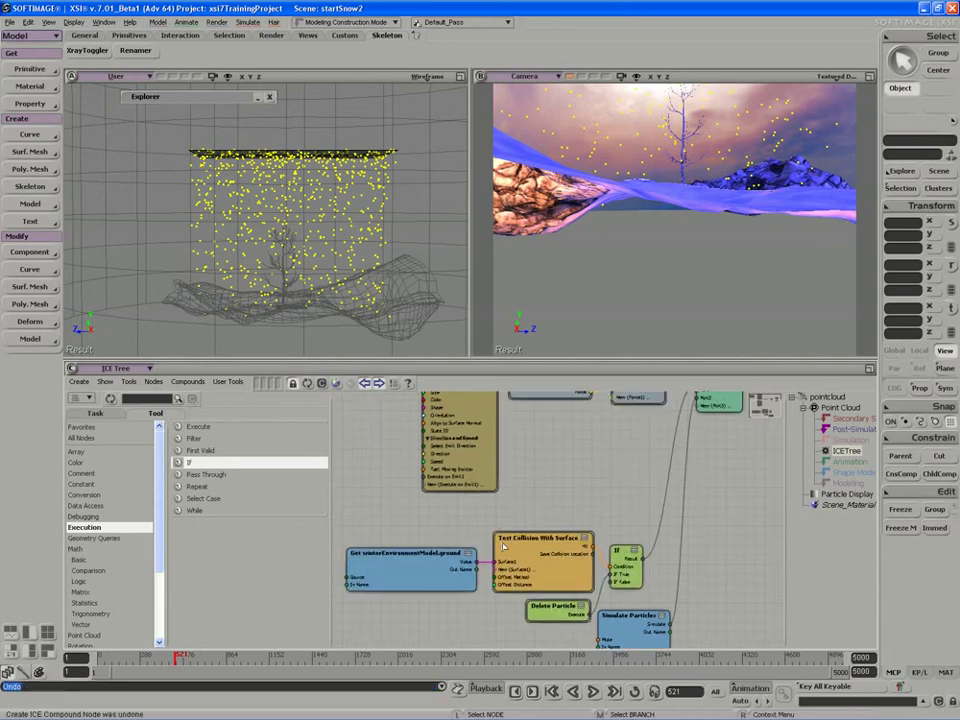